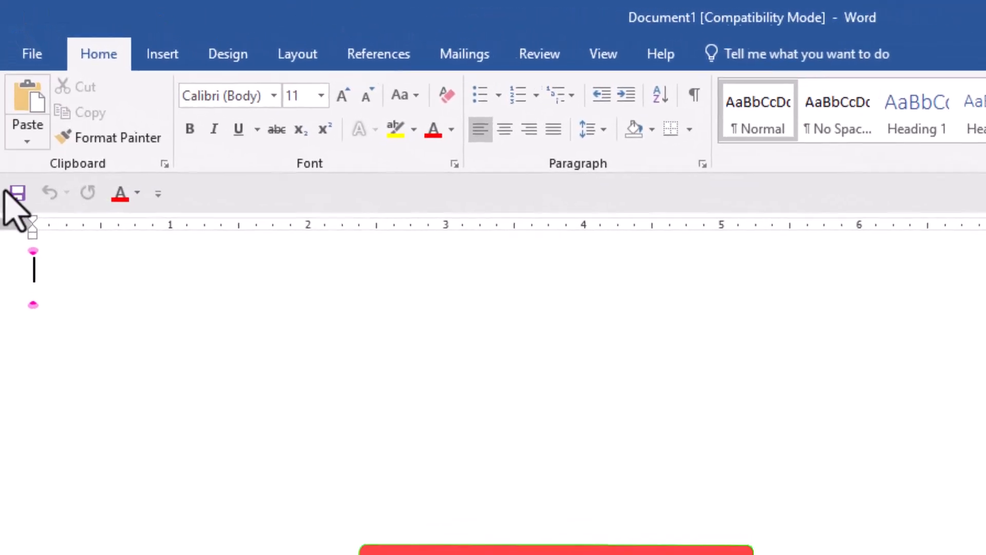
Show the Quick Access Toolbar above the ribbon and enter IRTIERIGJEHKGRGHKHKL;GKL;FL;KG as sample text in the blank document.
click(162, 197)
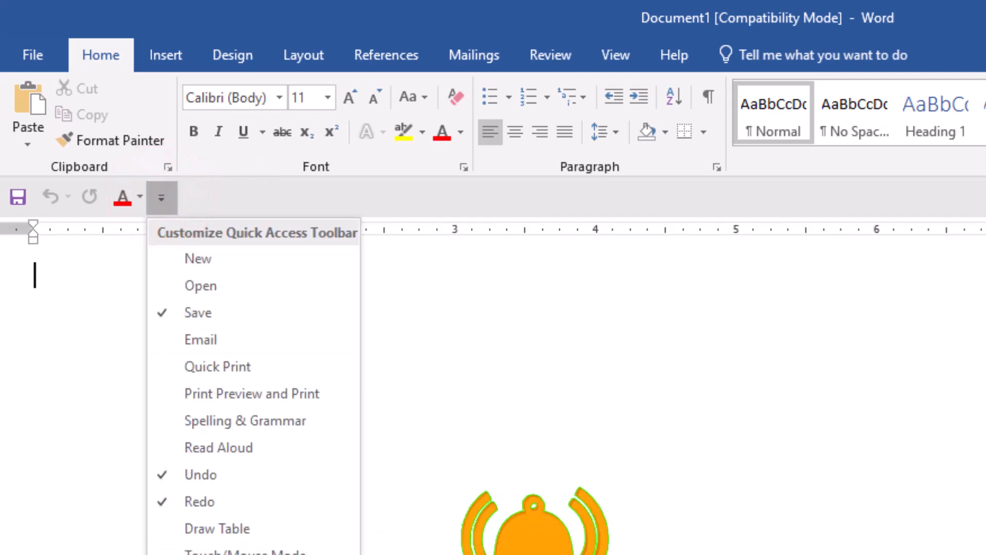
click(246, 554)
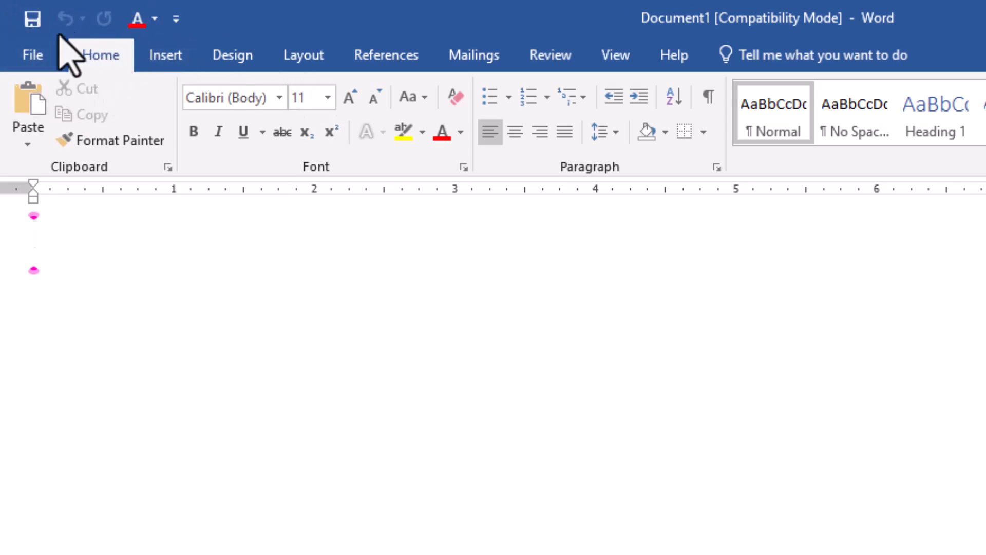
text(RTIERIGJEHKGRGHKHKL;GKL;FL;KG)
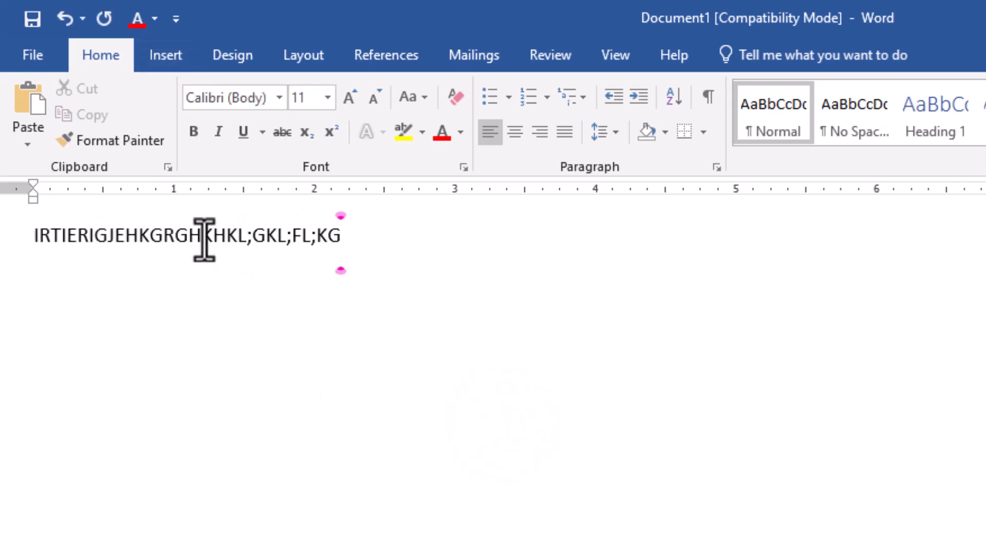
Open the Save As dialog for the Documents folder on This PC, cancel it and return to the document.
click(33, 51)
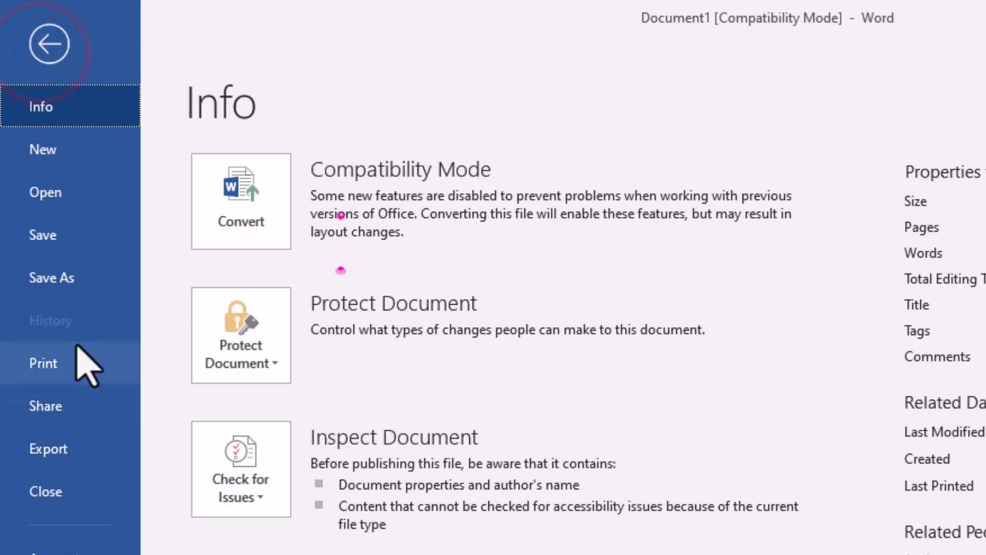
click(46, 43)
click(32, 19)
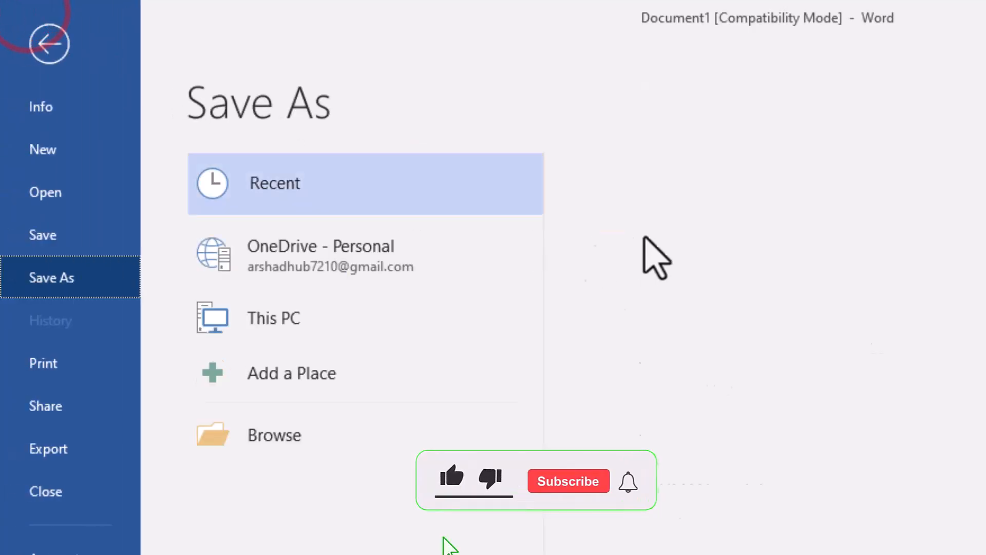
click(311, 316)
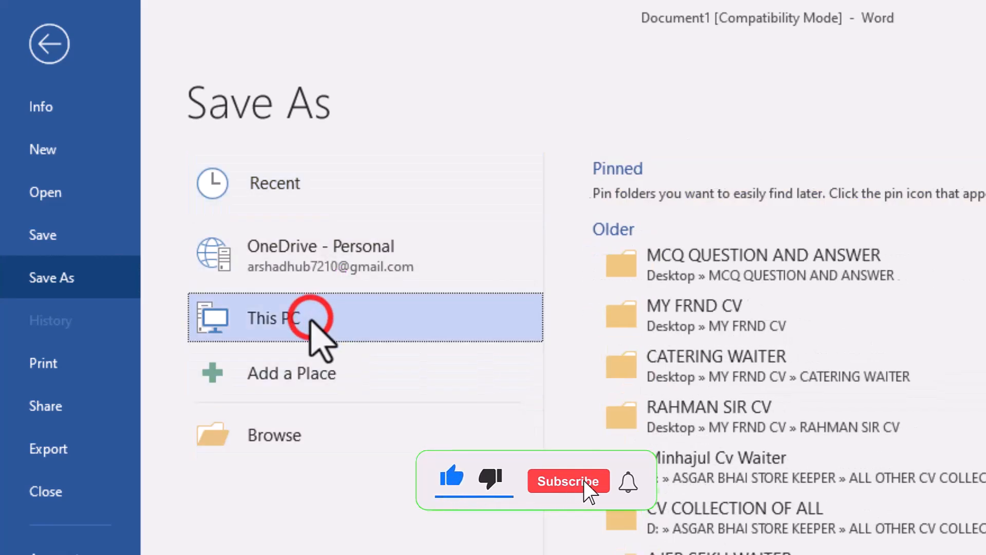
click(354, 324)
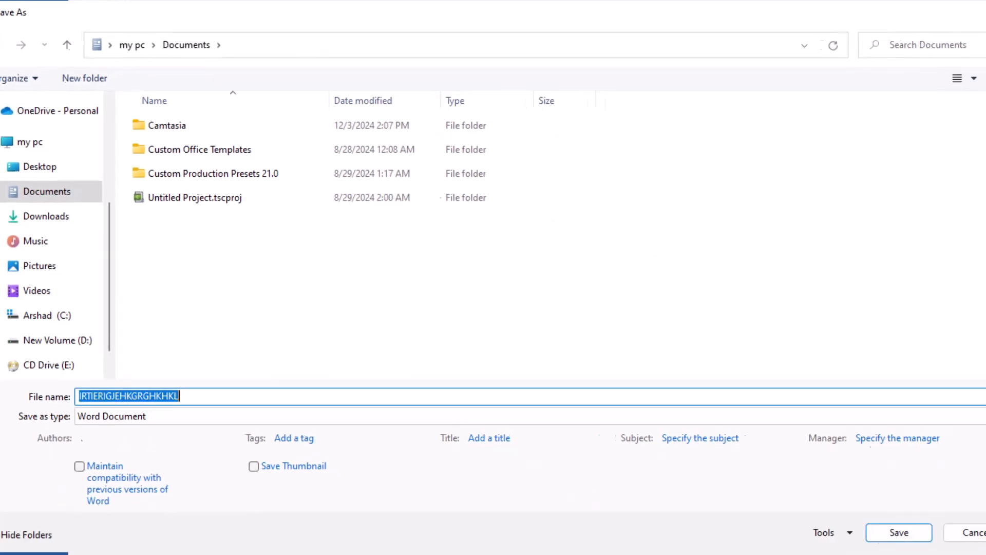
click(912, 517)
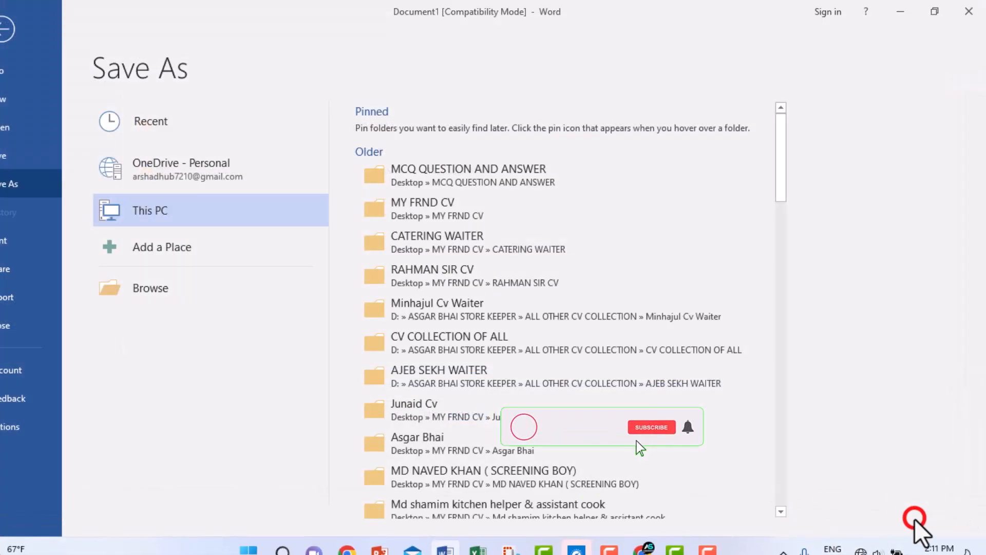
click(9, 30)
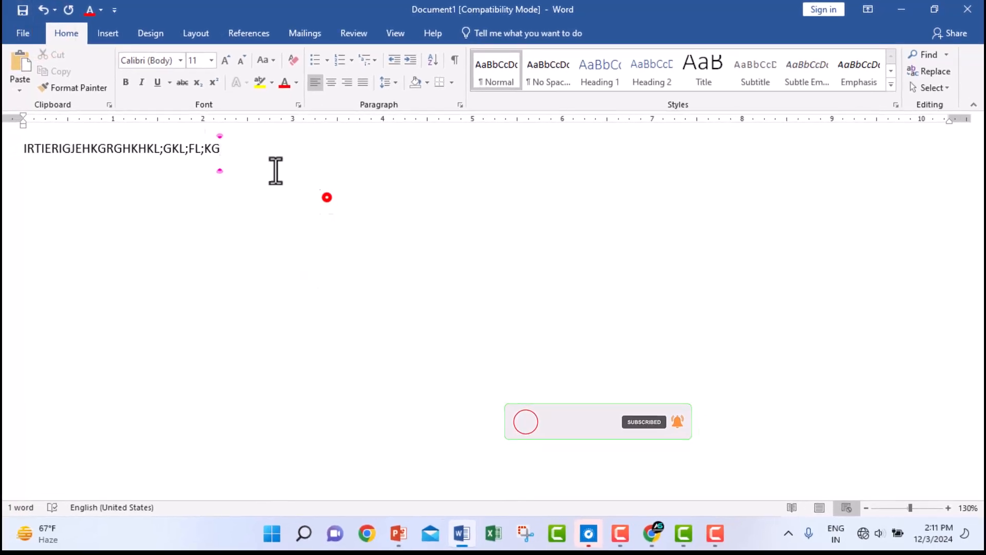
Replace the whole line of sample text with JVLKDJGBKJFDBKJDFK;LBC;KNFLXNKLFKLNBX.
drag(327, 200, 19, 112)
text(JVLKDJGBKJFDBKJDFK;LBC;KNFLXNKLFKLNBX)
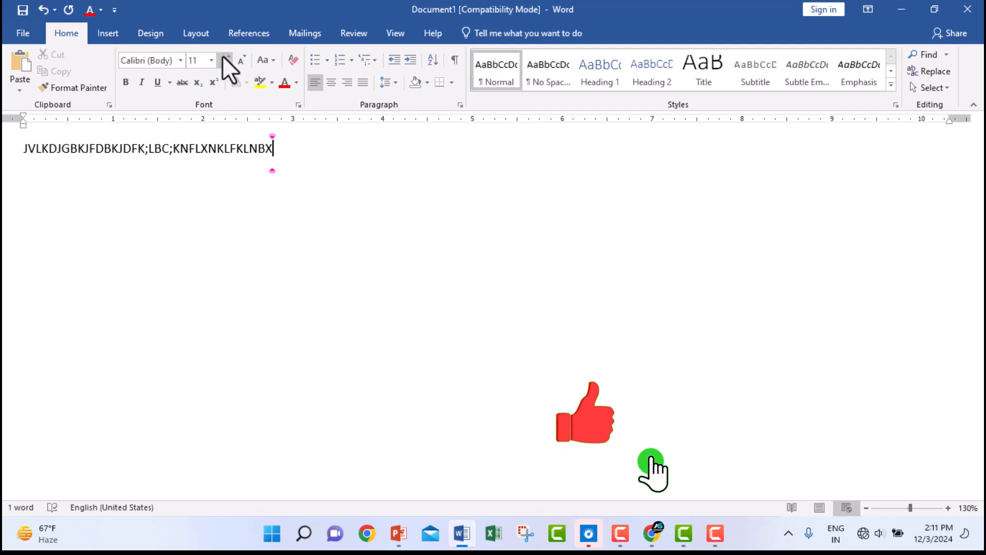
Undo and redo the text replacement several times, ending with the original IRTIERIGJEHKGRGHKHKL;GKL;FL;KG line restored.
click(42, 14)
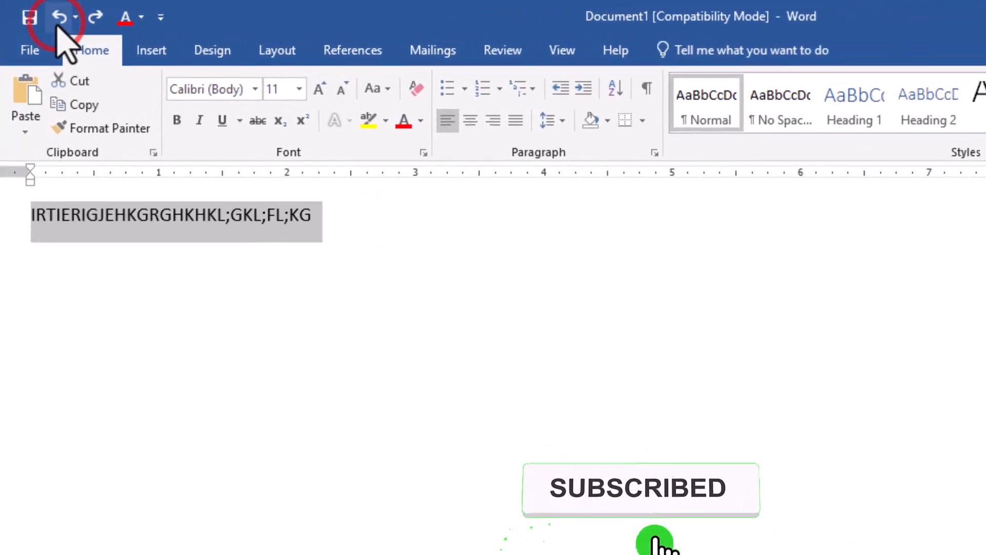
click(93, 19)
click(59, 18)
click(93, 18)
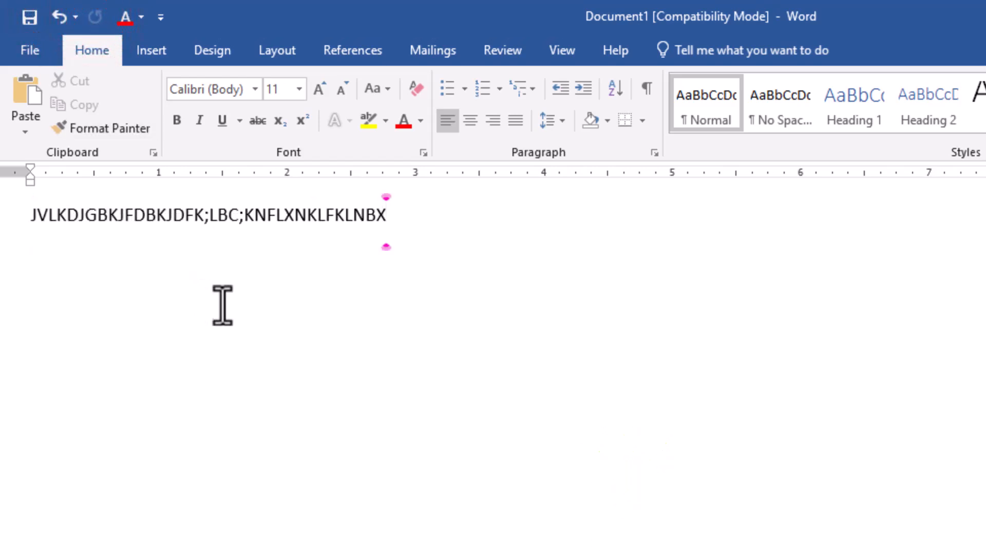
click(59, 18)
click(59, 18)
click(93, 18)
click(59, 18)
click(95, 18)
click(59, 18)
click(96, 18)
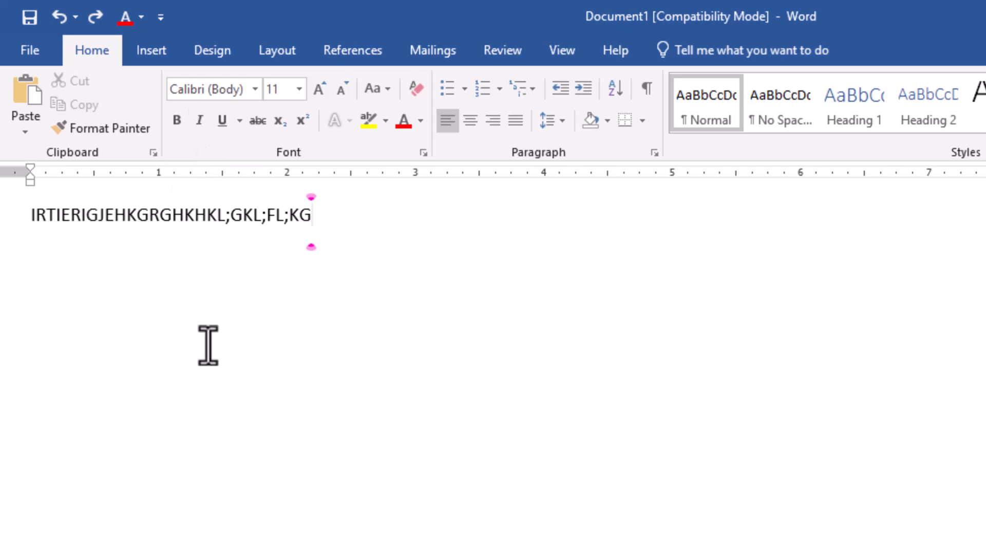
Add the Open and Quick Print commands to the Quick Access Toolbar.
click(161, 18)
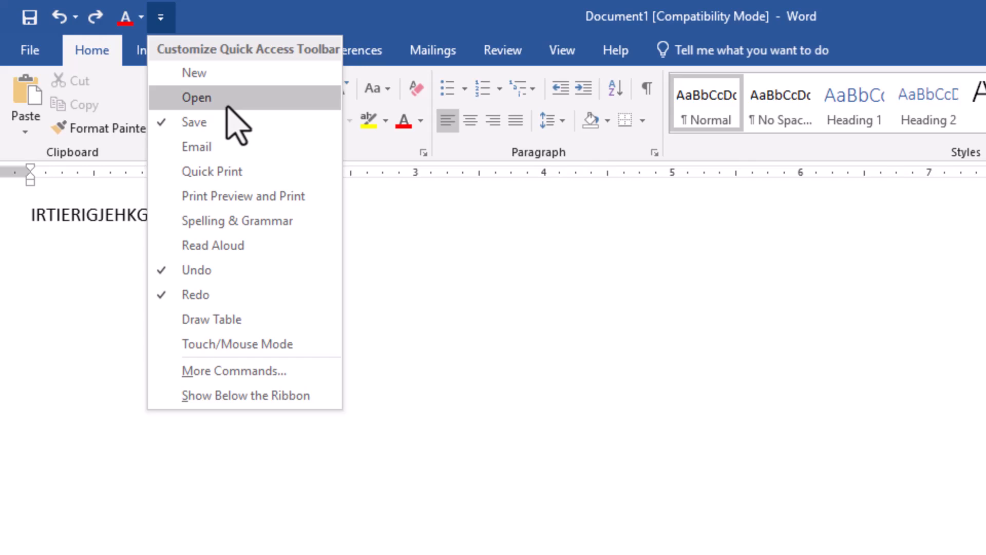
click(227, 105)
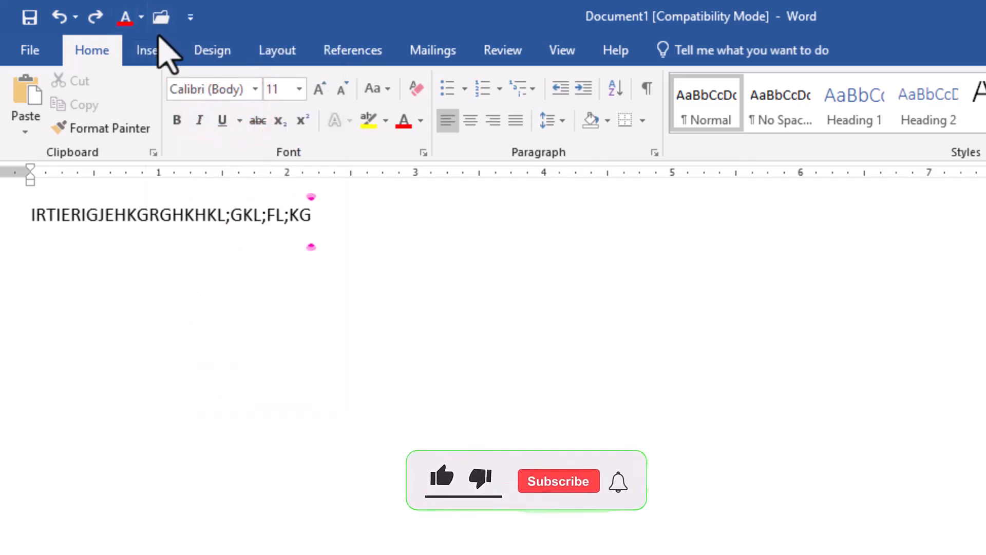
click(191, 18)
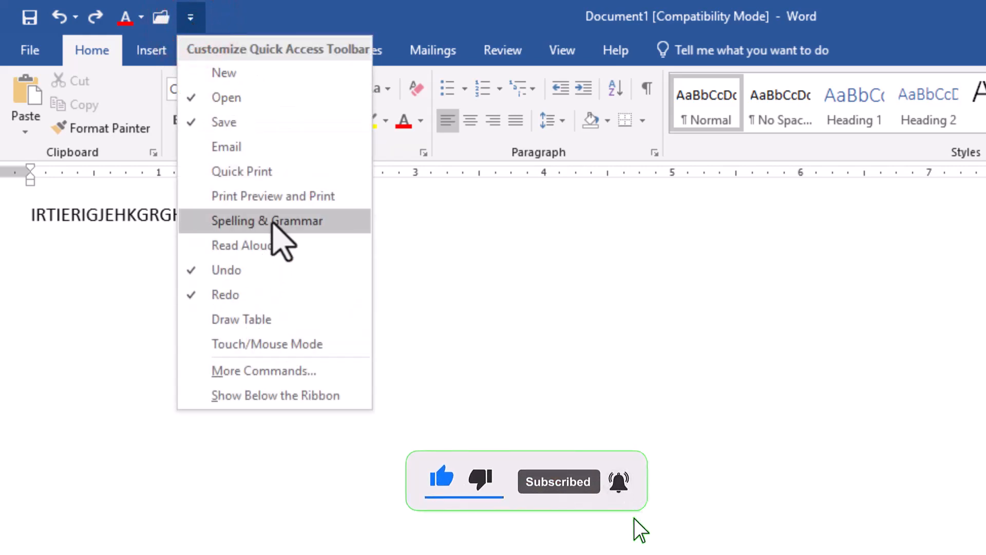
click(263, 180)
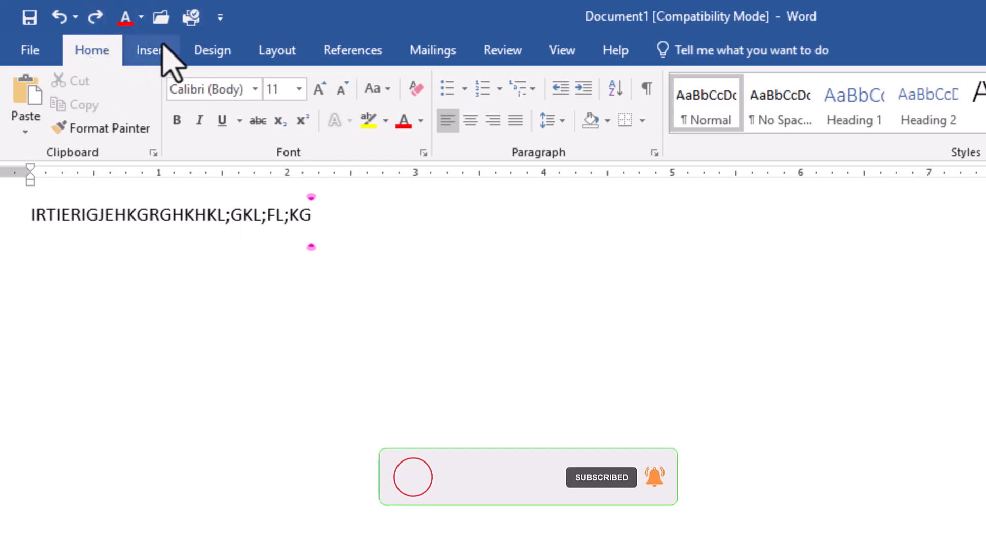
Start a Quick Print of the document and cancel saving the PDF output.
click(191, 19)
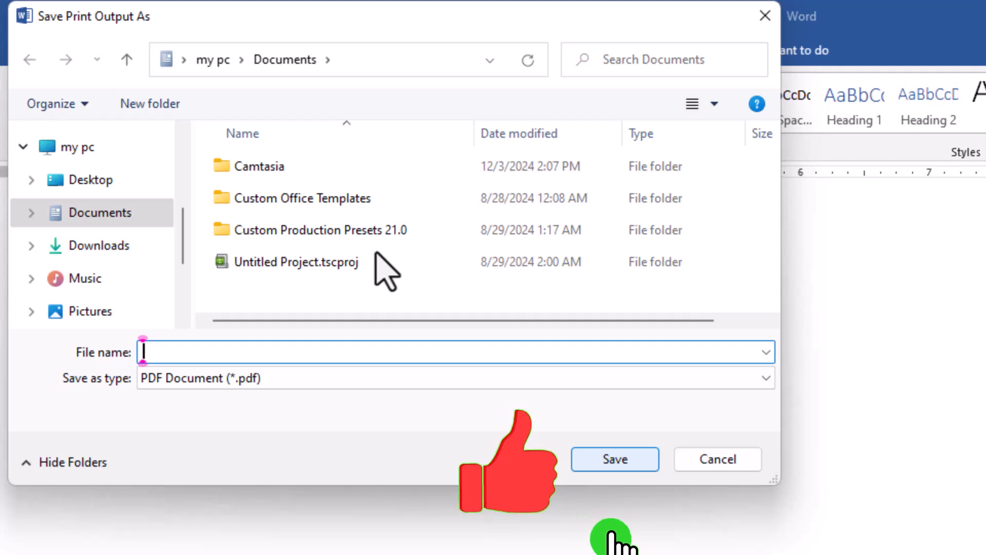
click(718, 457)
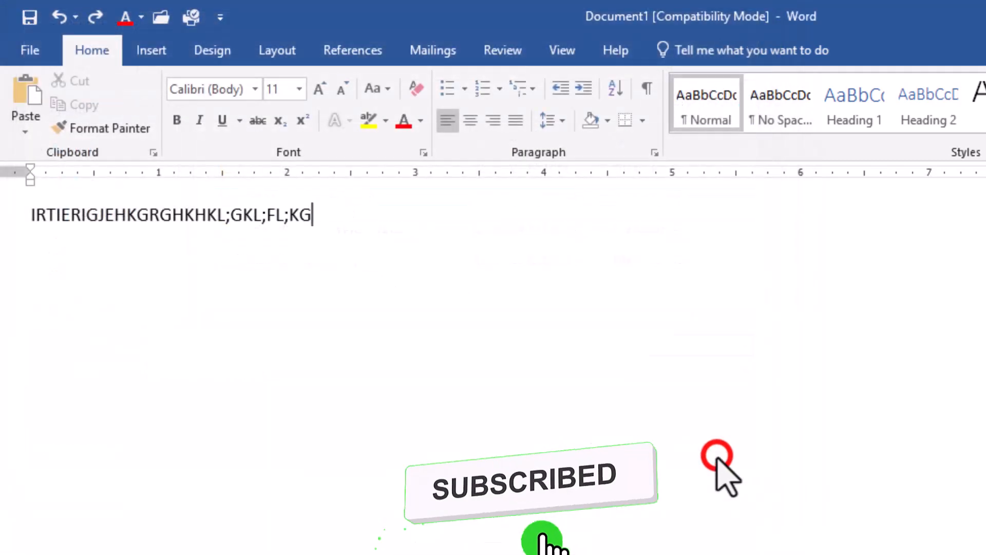
Apply the red font colour to the whole line of sample text and deselect it.
click(123, 21)
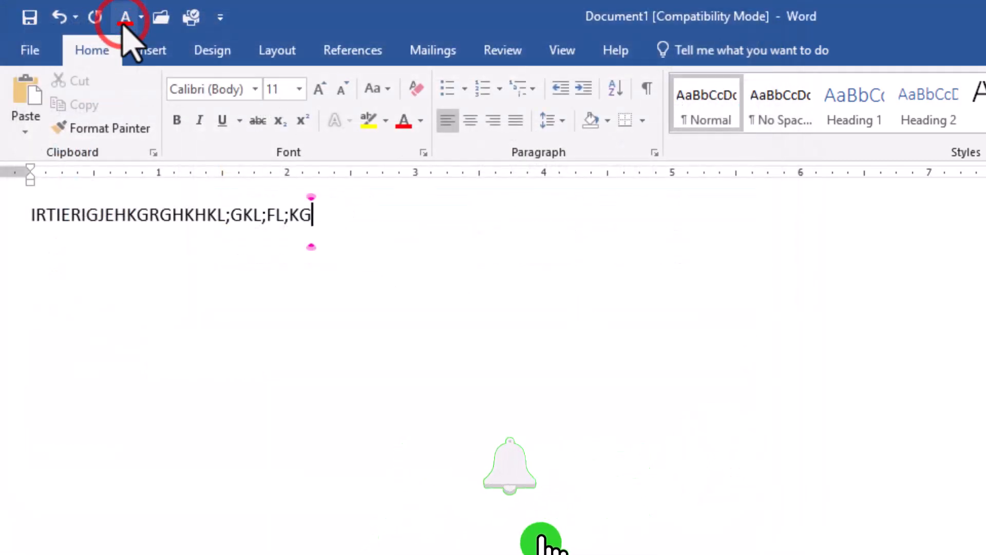
drag(367, 238, 33, 189)
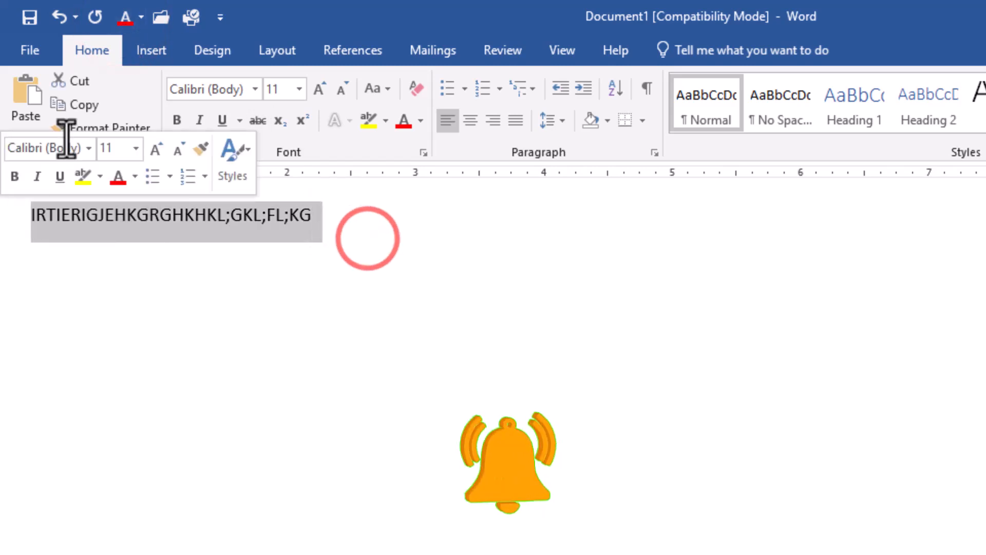
click(321, 314)
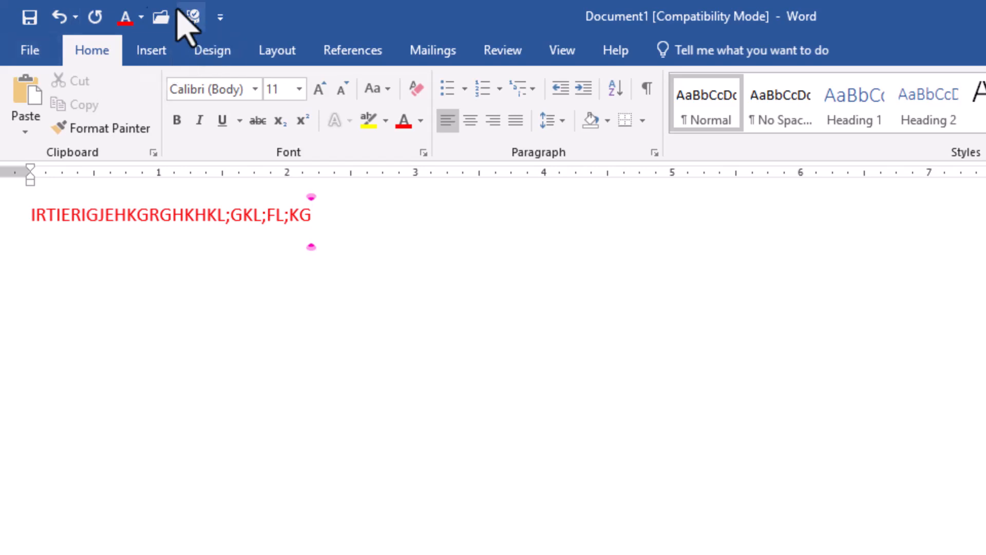
Open the full command list for customizing the Quick Access Toolbar and add the Paste command from Popular Commands.
click(220, 17)
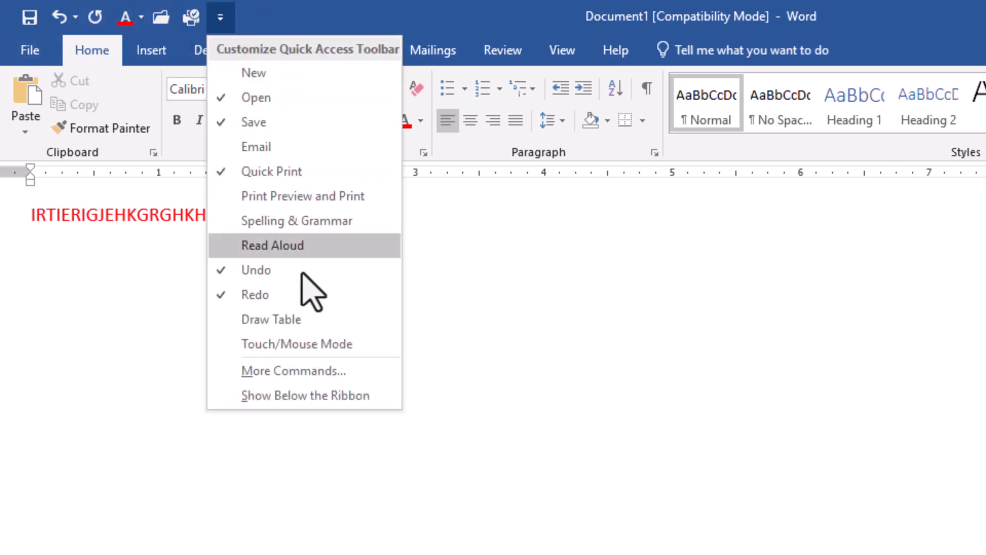
click(328, 377)
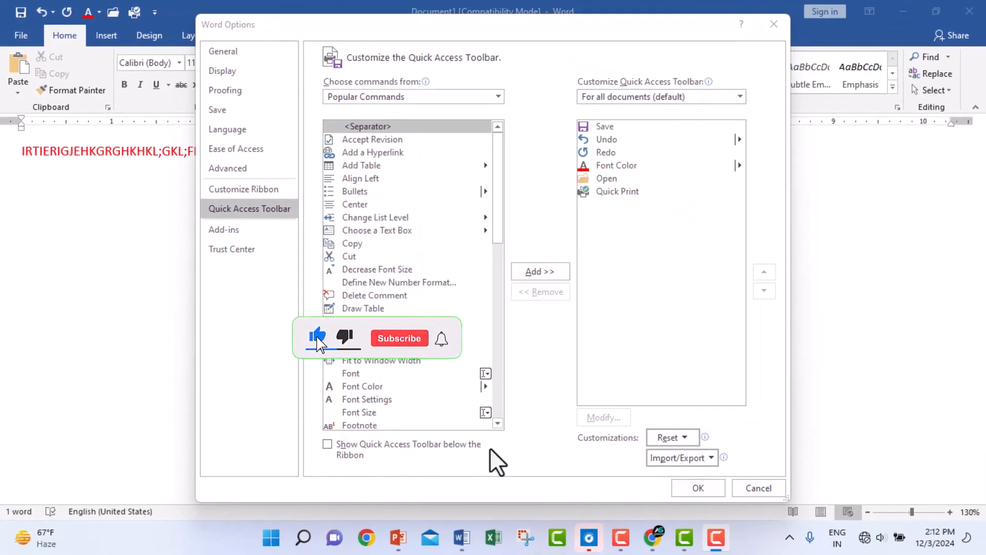
click(497, 424)
click(497, 424)
click(498, 424)
click(497, 423)
click(498, 424)
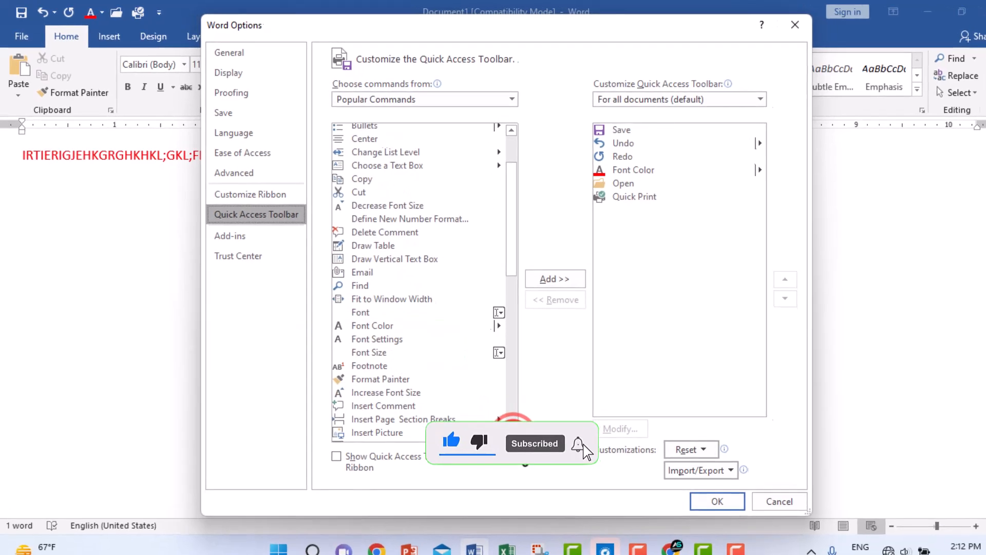
click(509, 433)
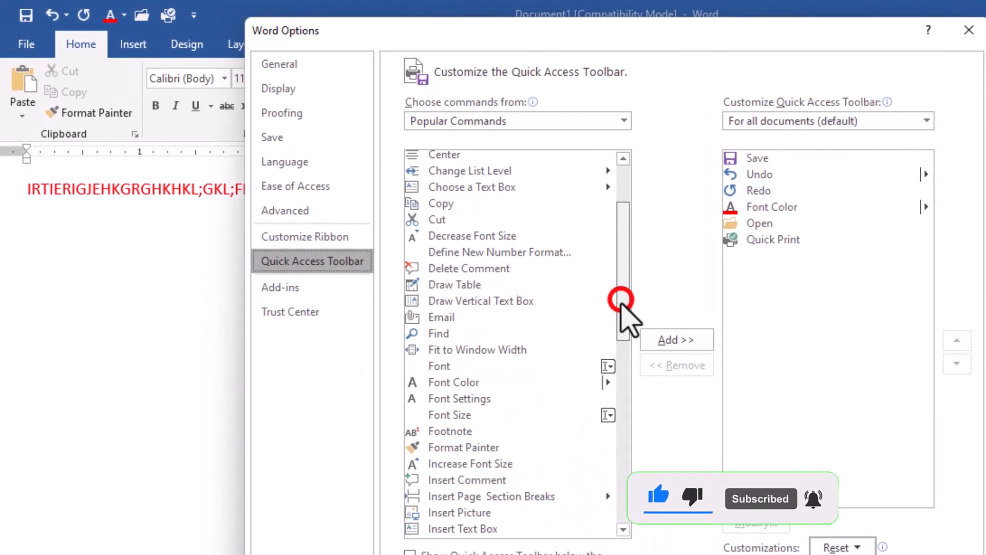
drag(622, 301, 627, 455)
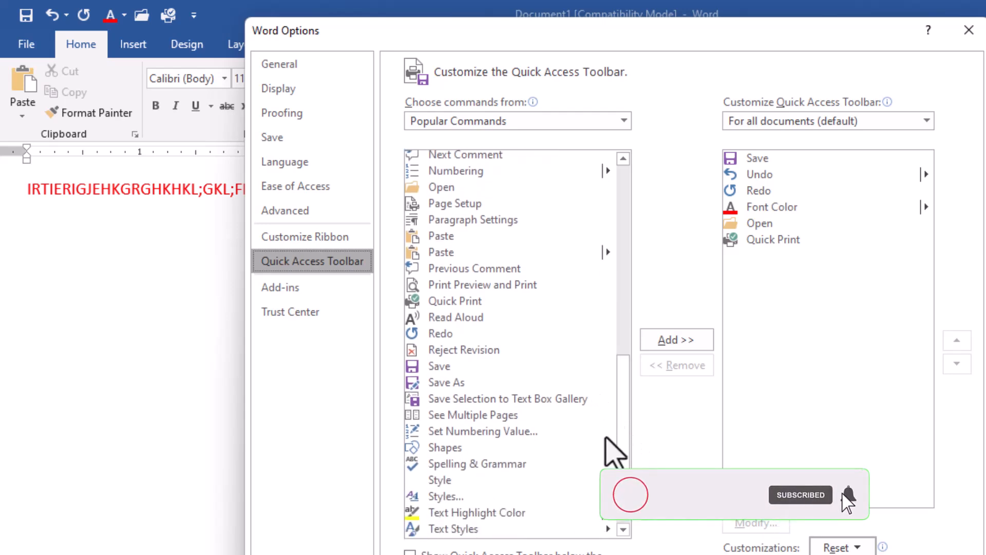
click(448, 236)
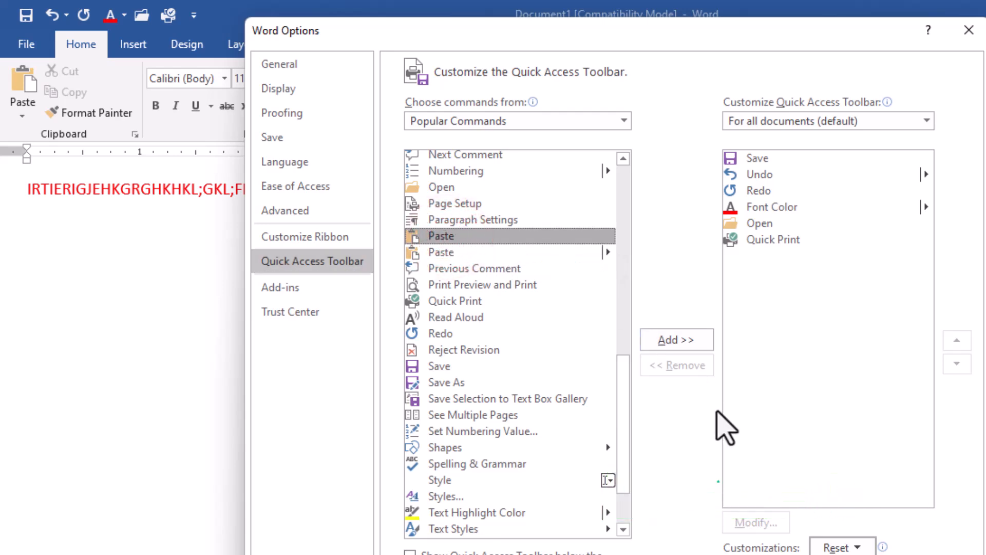
click(668, 340)
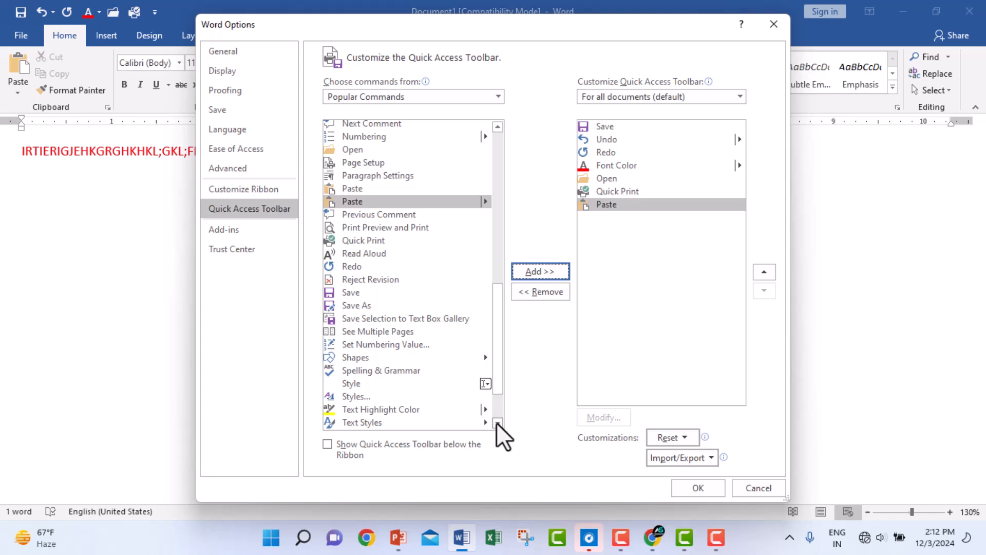
Add the New File command from Popular Commands to the Quick Access Toolbar list.
drag(496, 363, 495, 339)
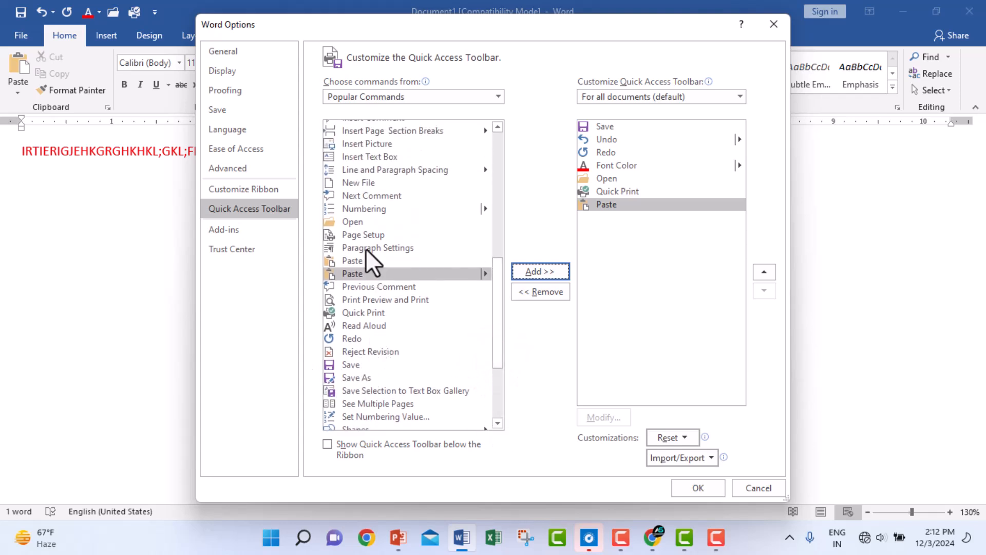
click(359, 183)
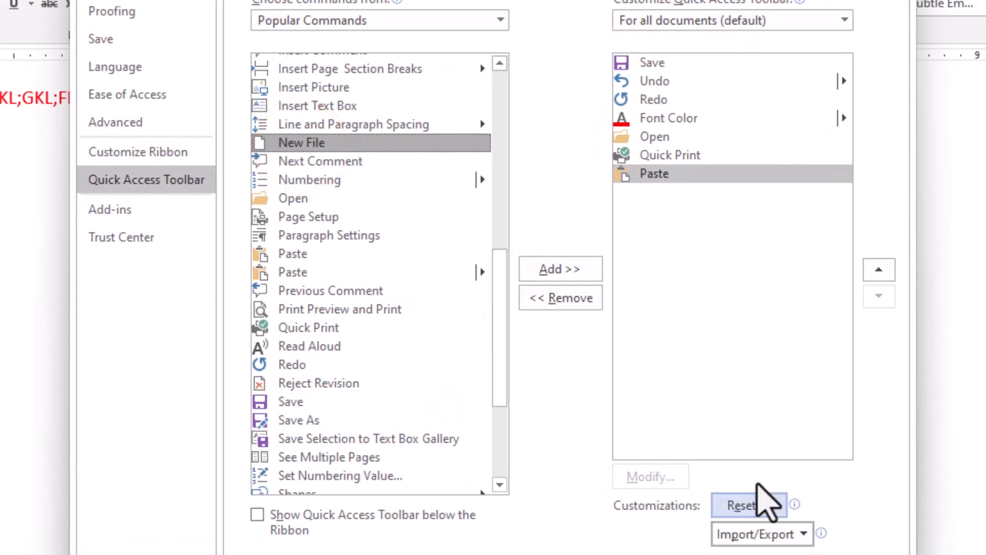
click(565, 267)
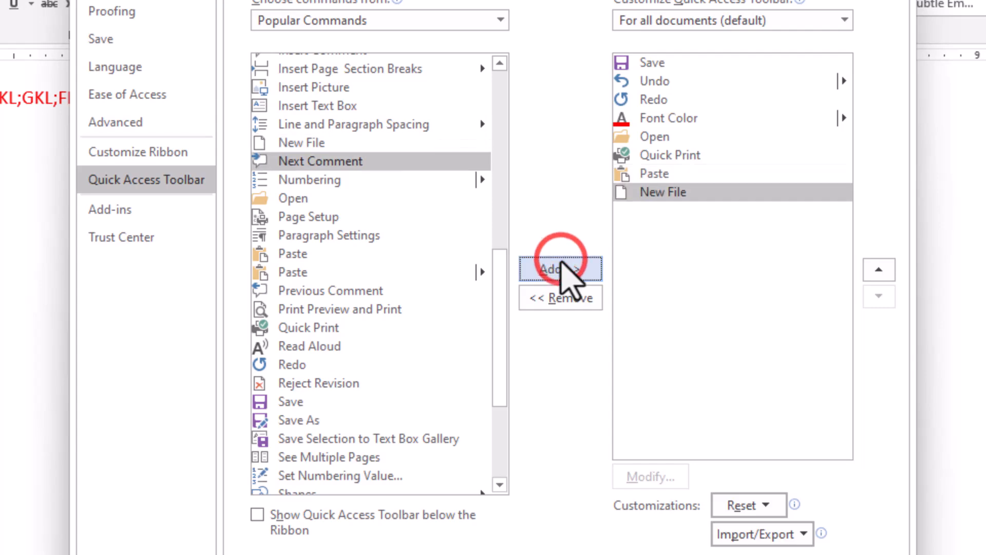
Remove the Quick Print and Open commands from the Quick Access Toolbar list.
click(666, 156)
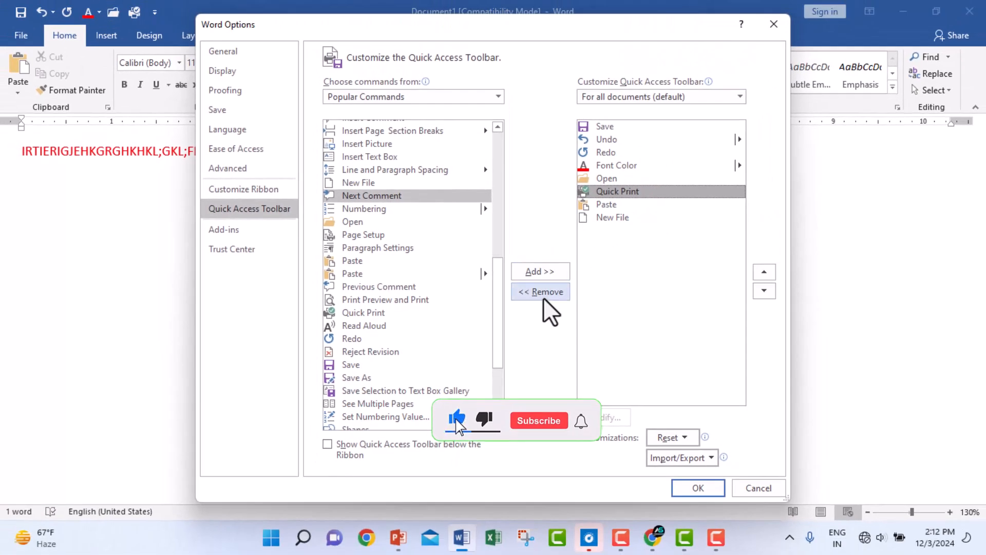
click(565, 301)
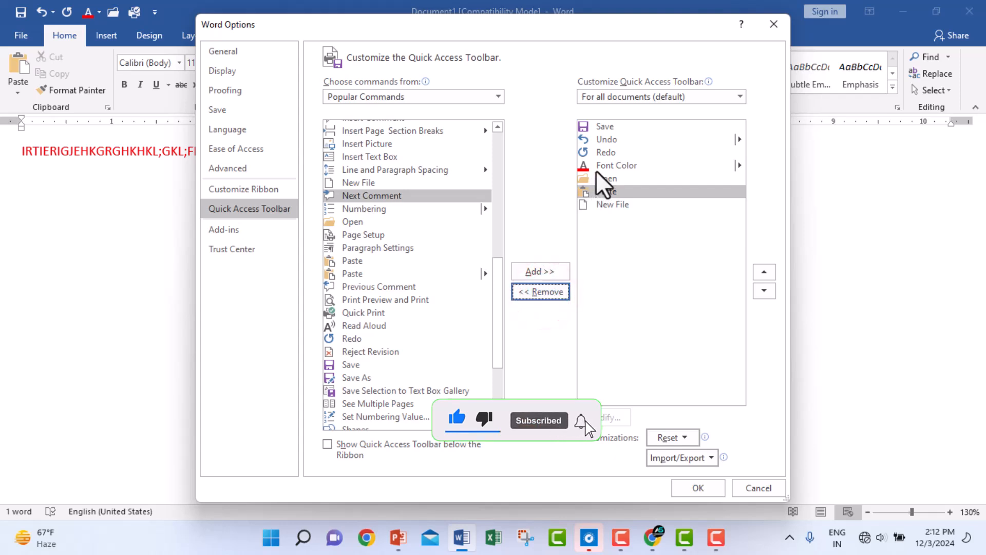
click(596, 177)
click(547, 294)
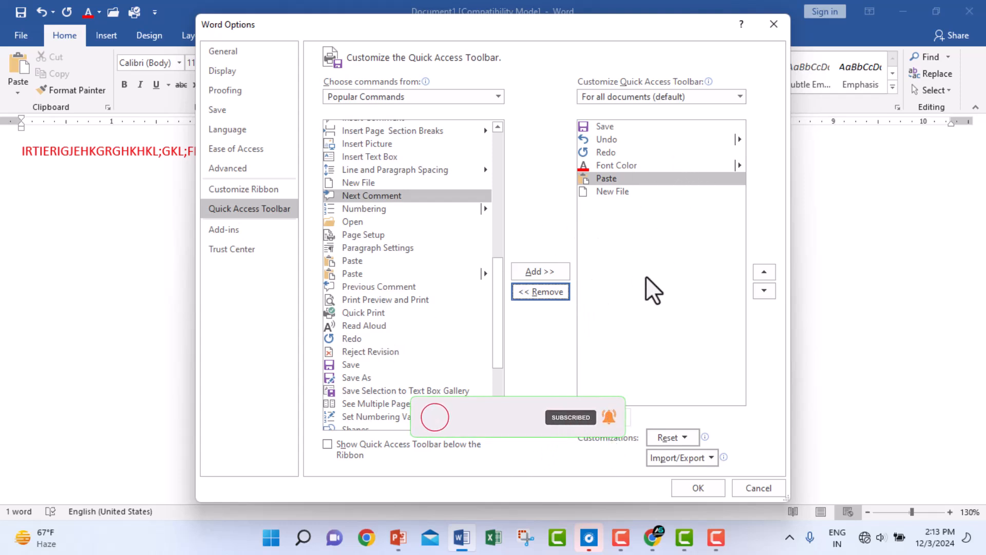
Move the New File command to the top of the Quick Access Toolbar list and apply the changes.
click(629, 192)
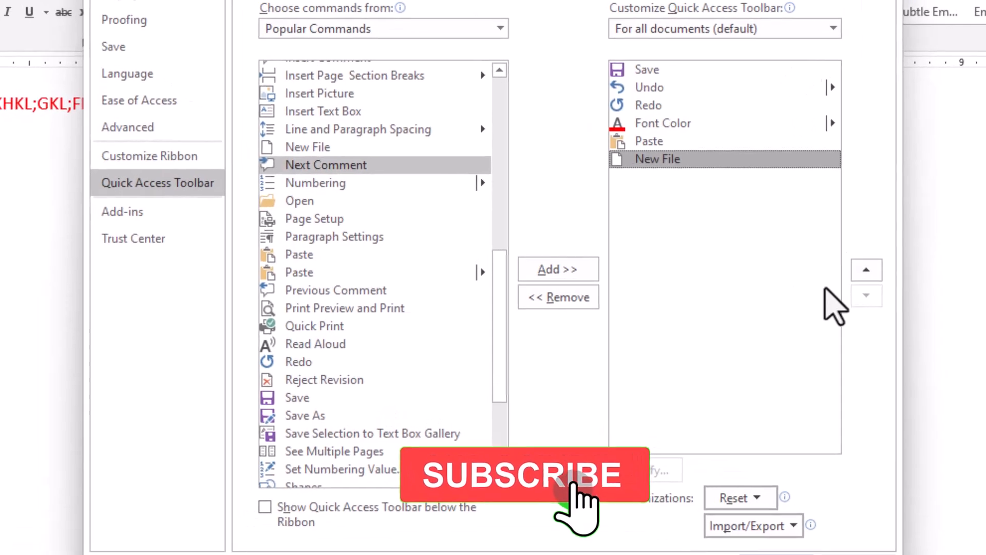
click(867, 270)
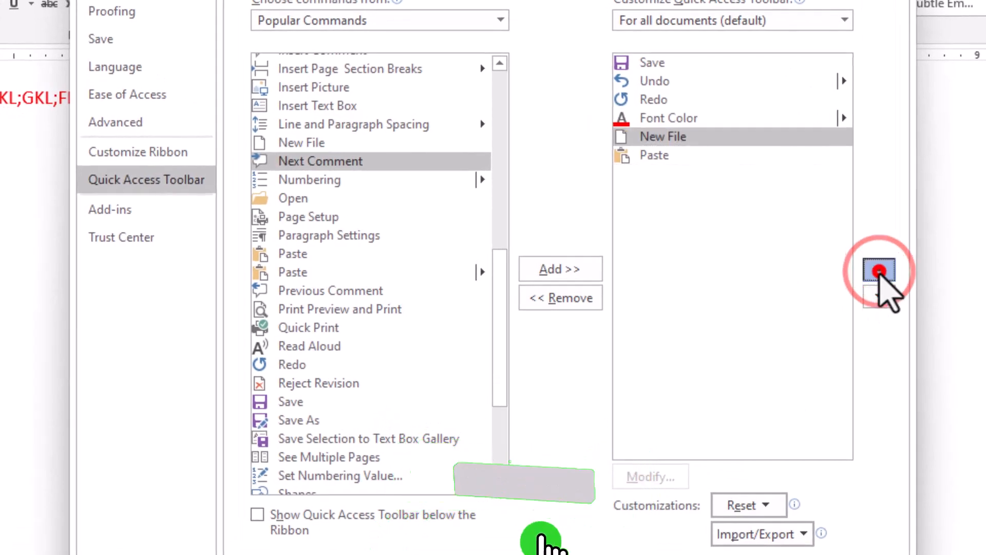
click(880, 271)
click(879, 271)
click(880, 272)
click(879, 272)
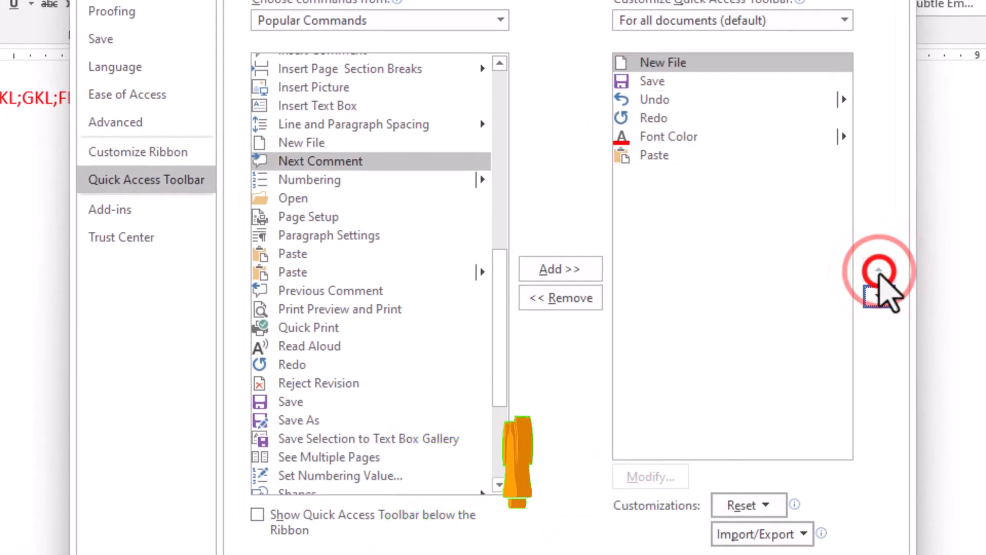
click(879, 293)
click(880, 292)
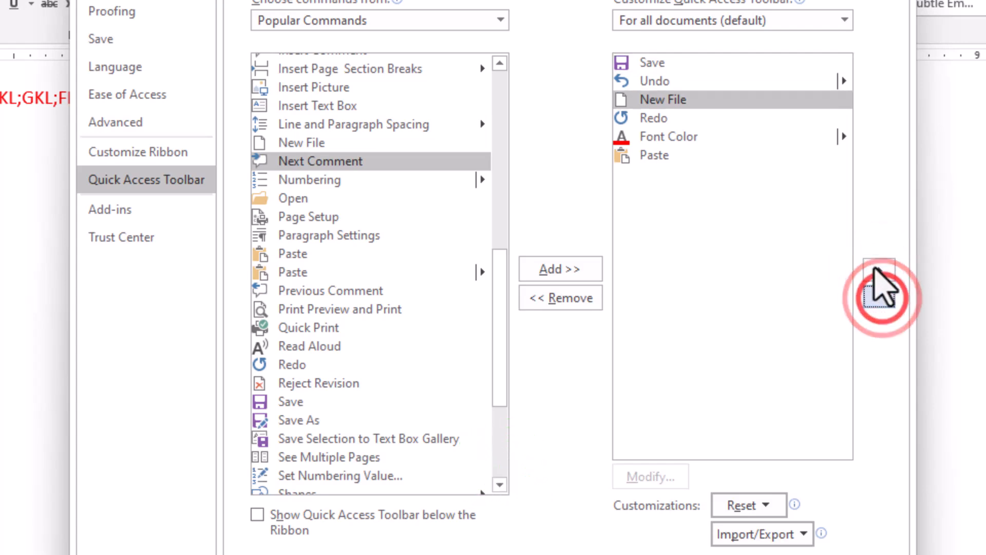
click(874, 262)
click(874, 262)
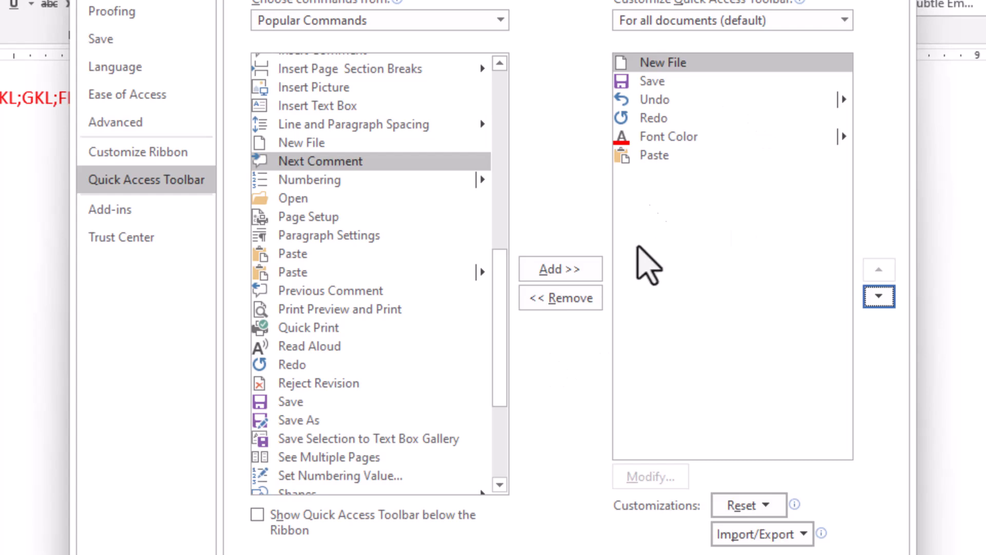
click(661, 136)
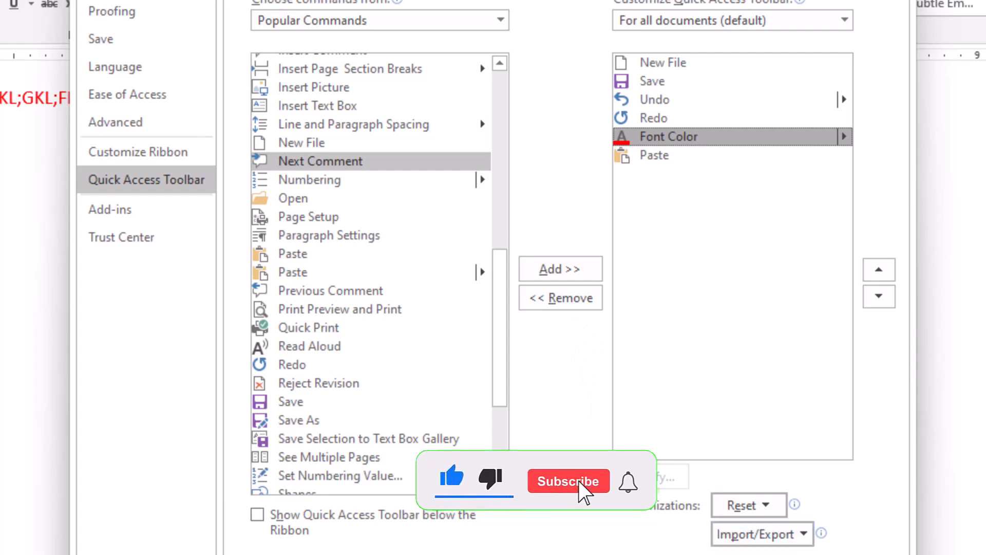
click(695, 490)
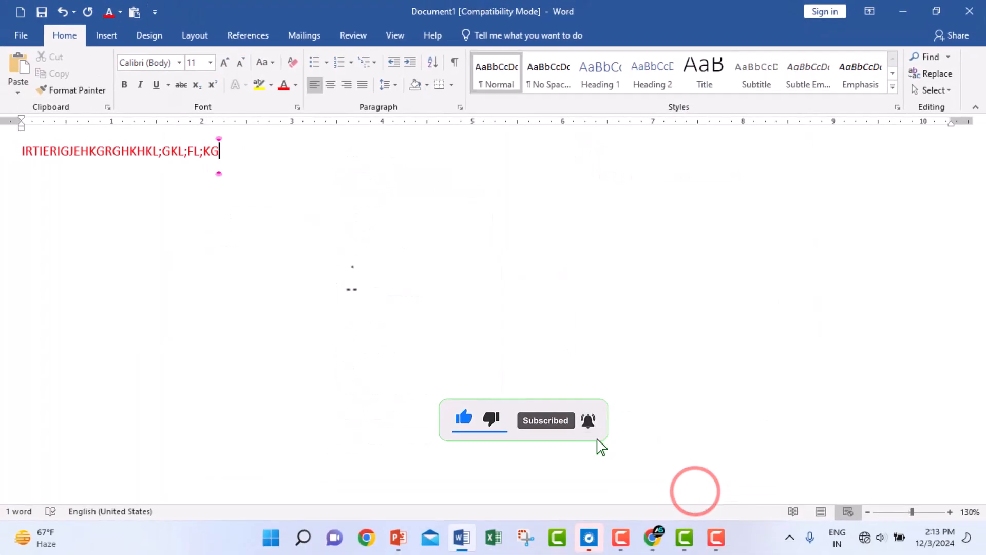
Reopen the full command list for the Quick Access Toolbar and add the Open command from Popular Commands.
click(154, 12)
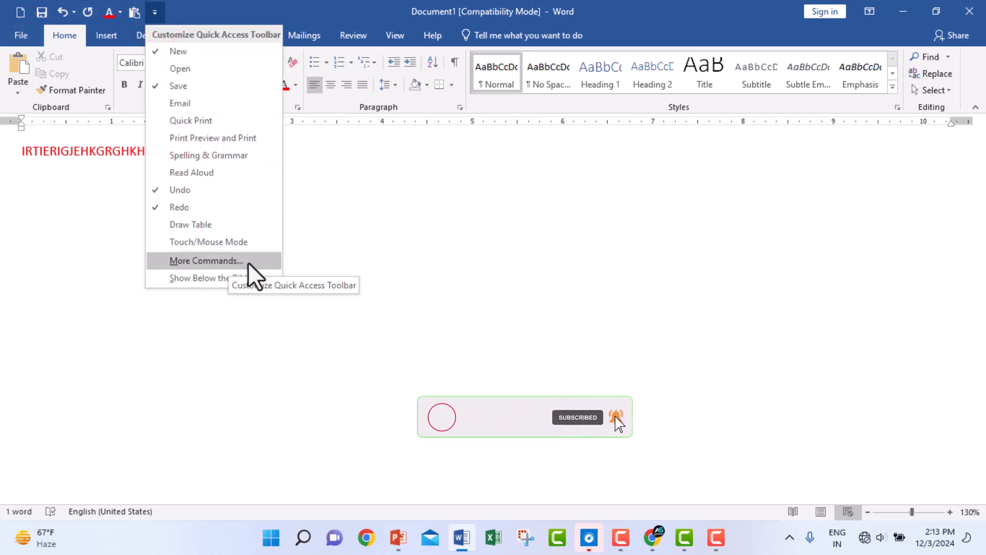
click(231, 262)
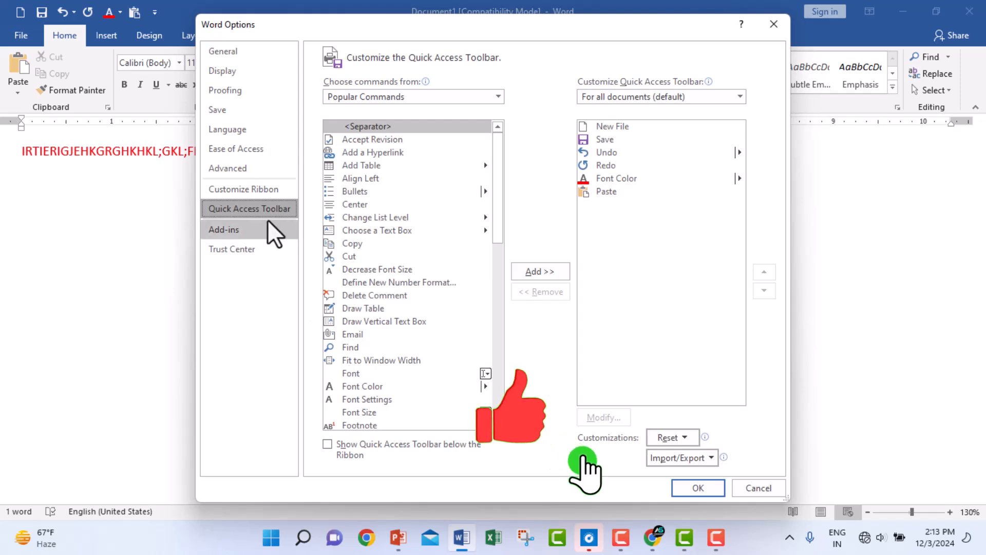
drag(499, 209, 496, 282)
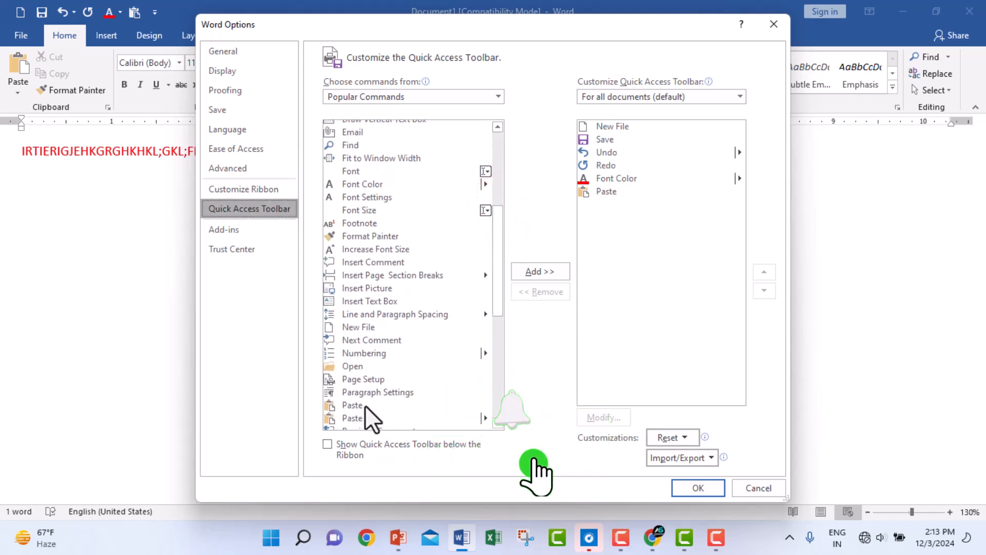
click(356, 366)
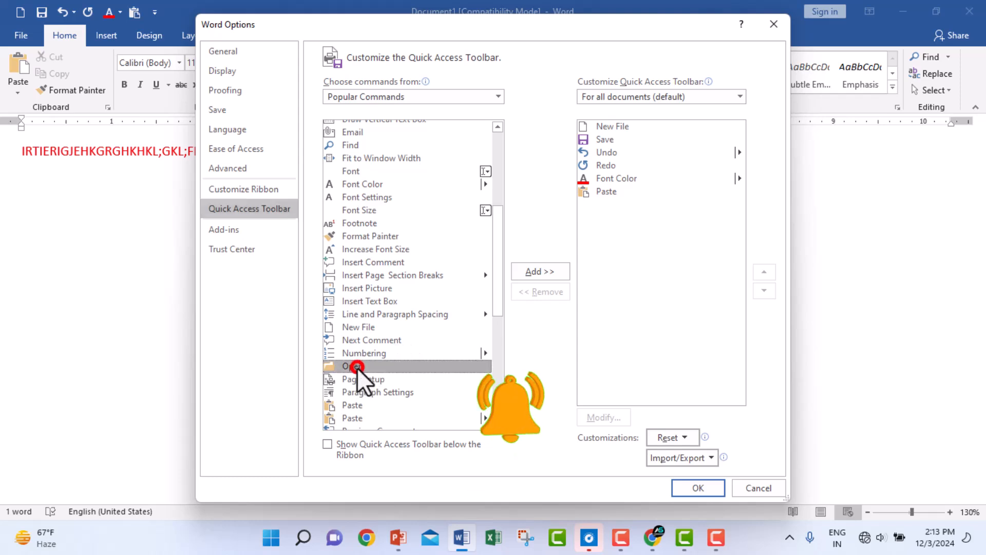
click(532, 272)
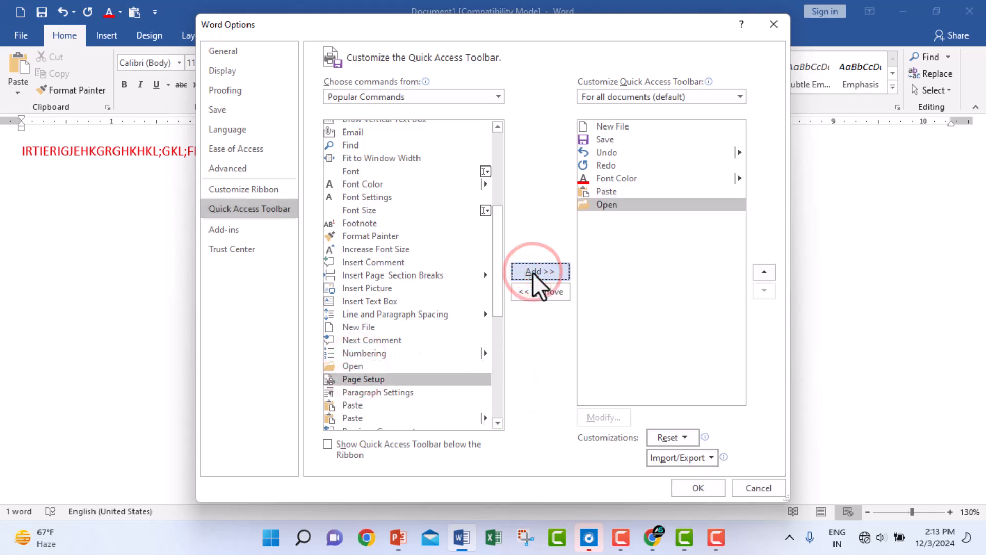
Remove the Font Color command from the Quick Access Toolbar list and apply the changes.
click(616, 179)
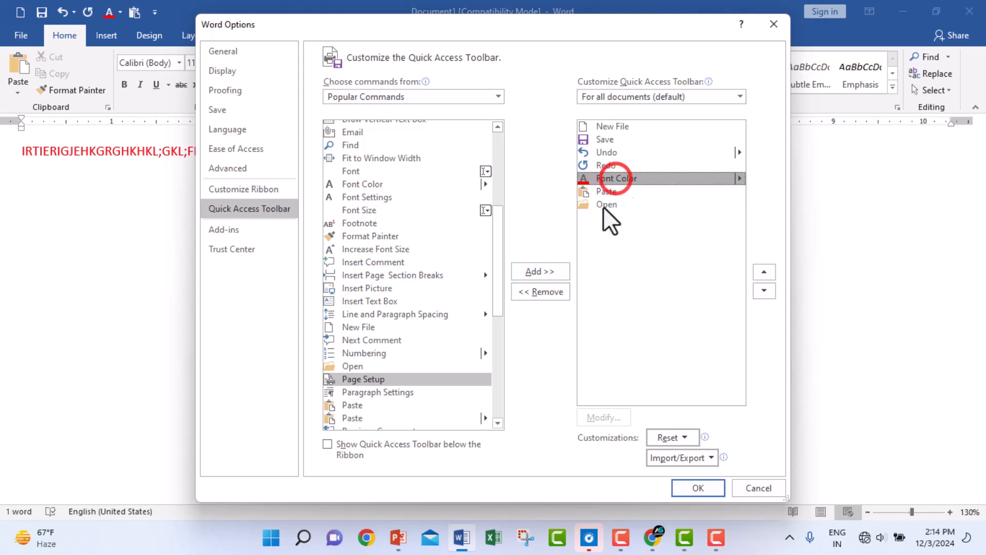
click(555, 292)
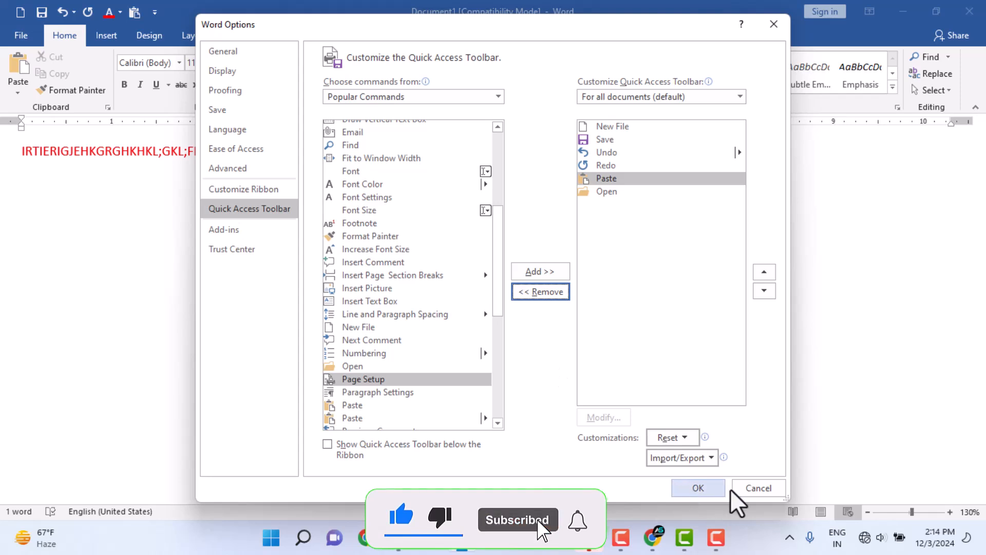
click(697, 488)
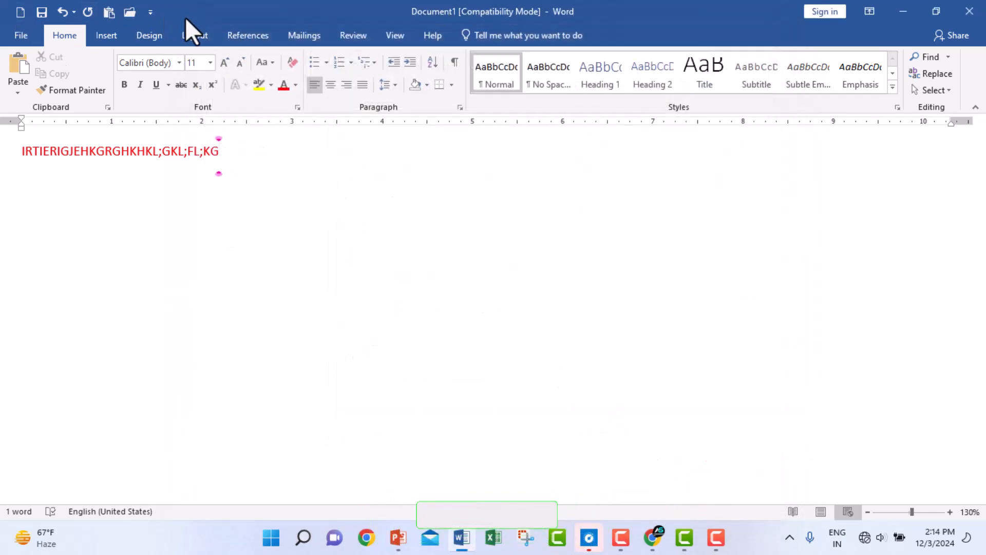
Show the Quick Access Toolbar below the ribbon and return it above the ribbon, twice.
click(151, 12)
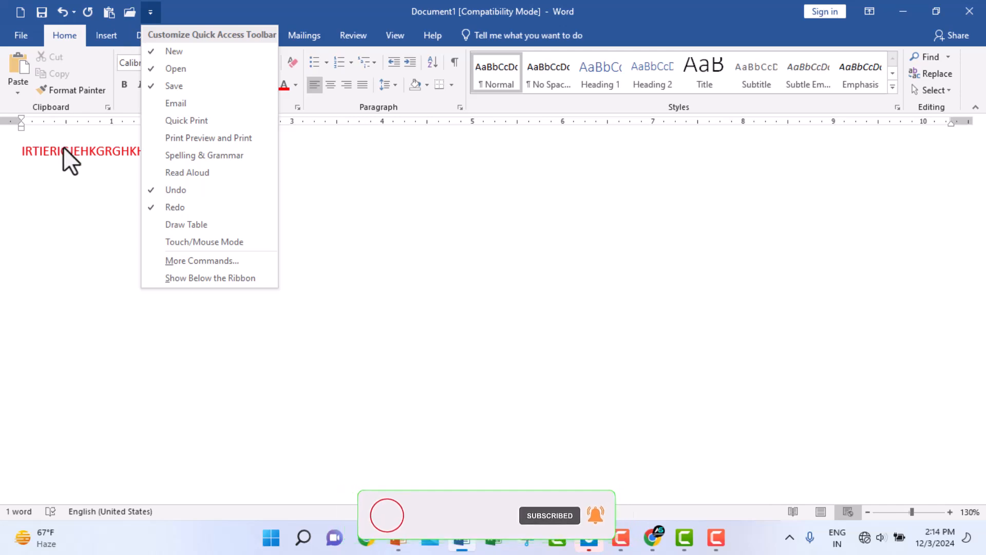
click(203, 280)
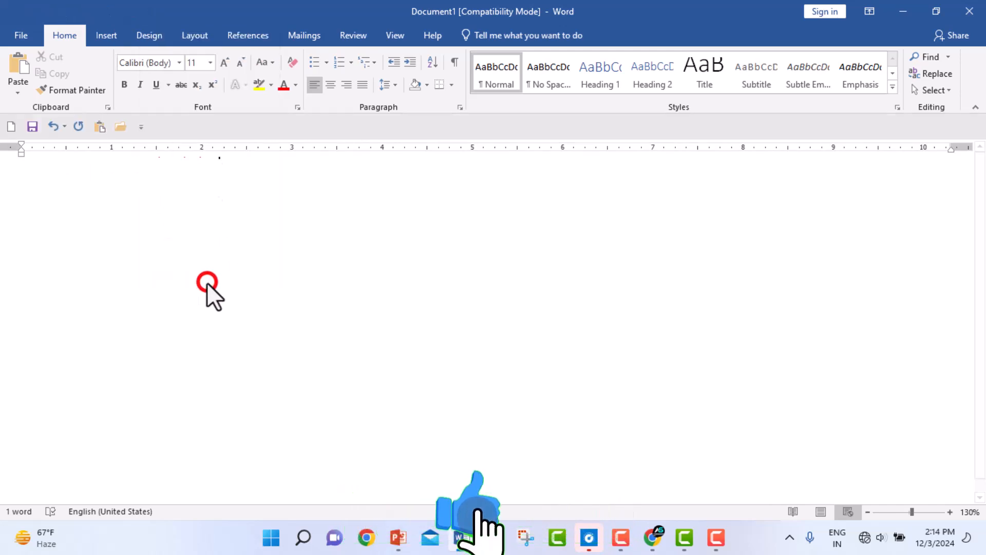
click(137, 131)
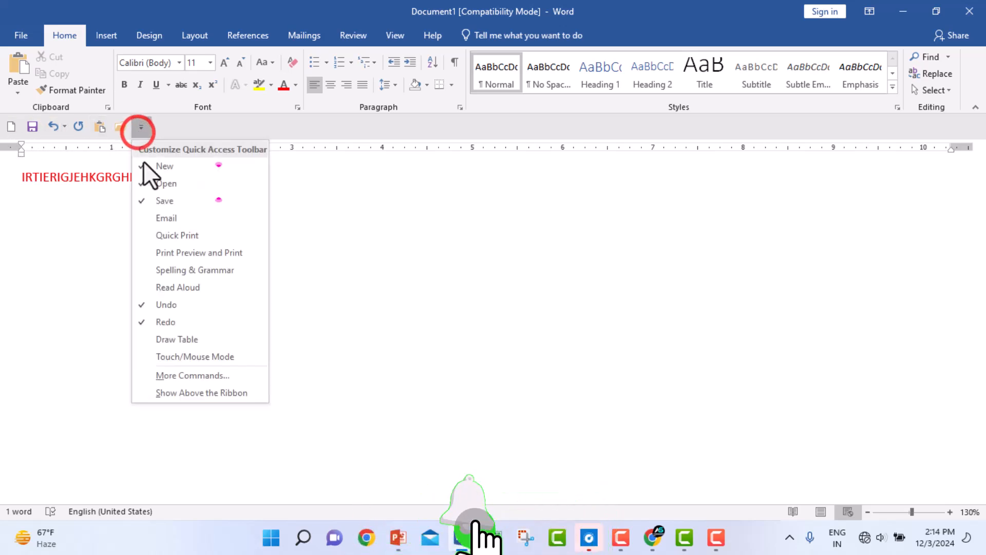
click(185, 393)
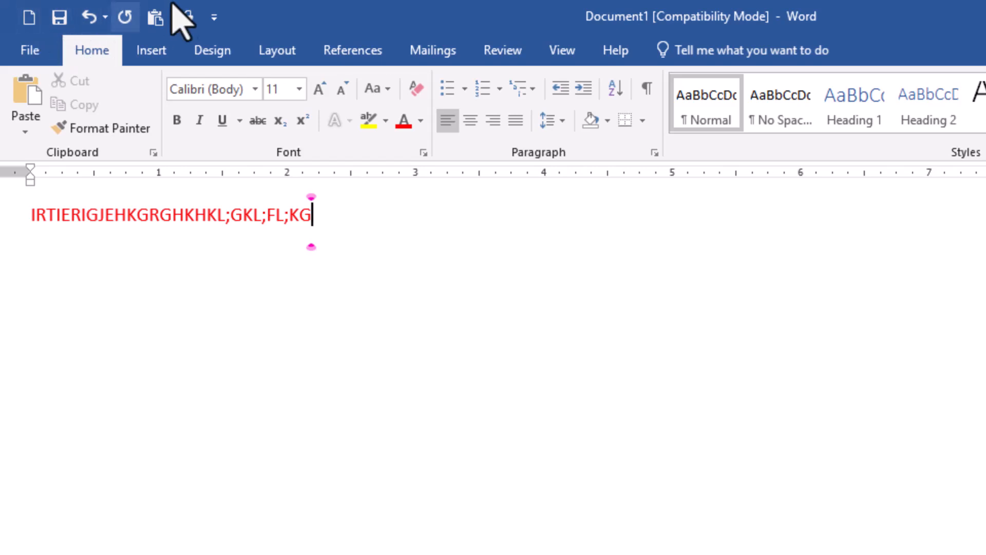
click(215, 18)
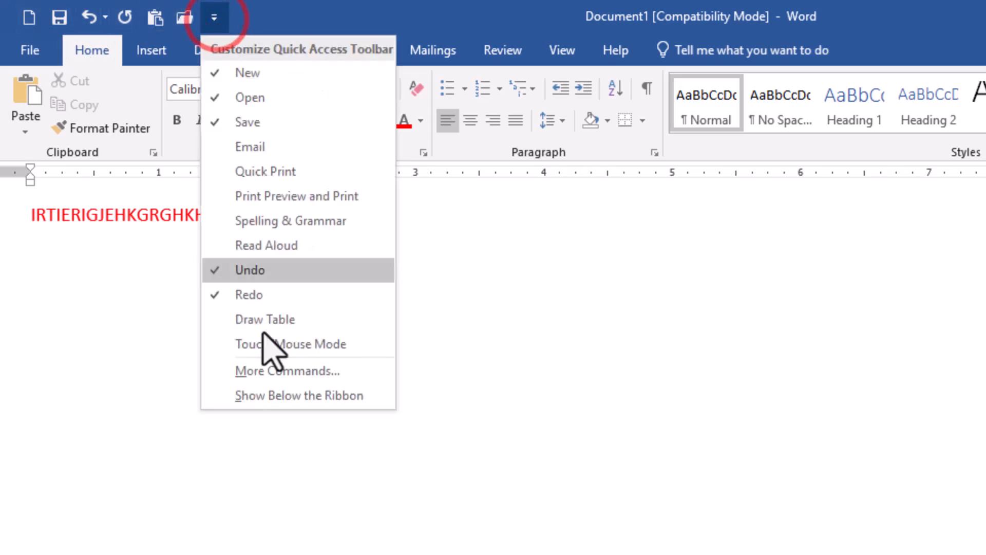
click(270, 396)
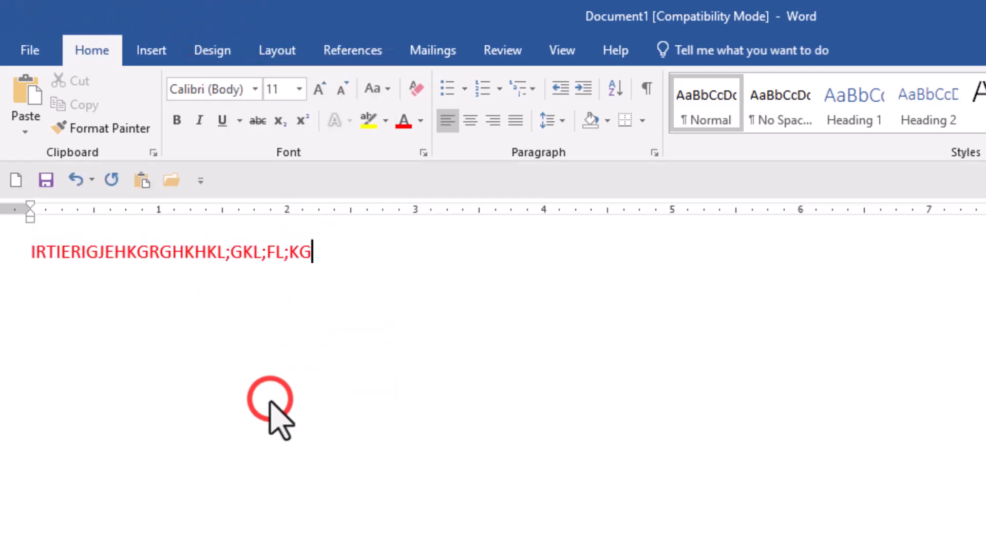
click(200, 179)
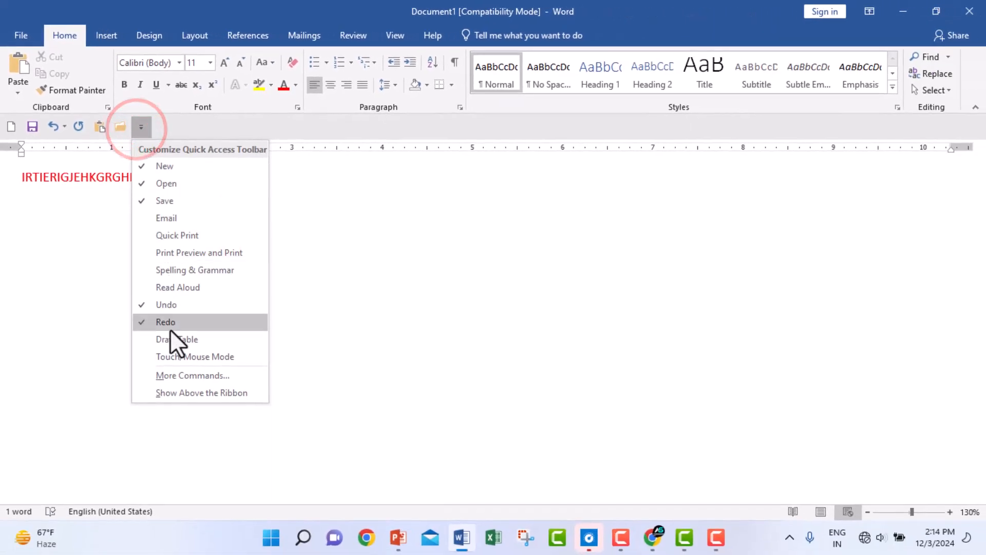
click(188, 397)
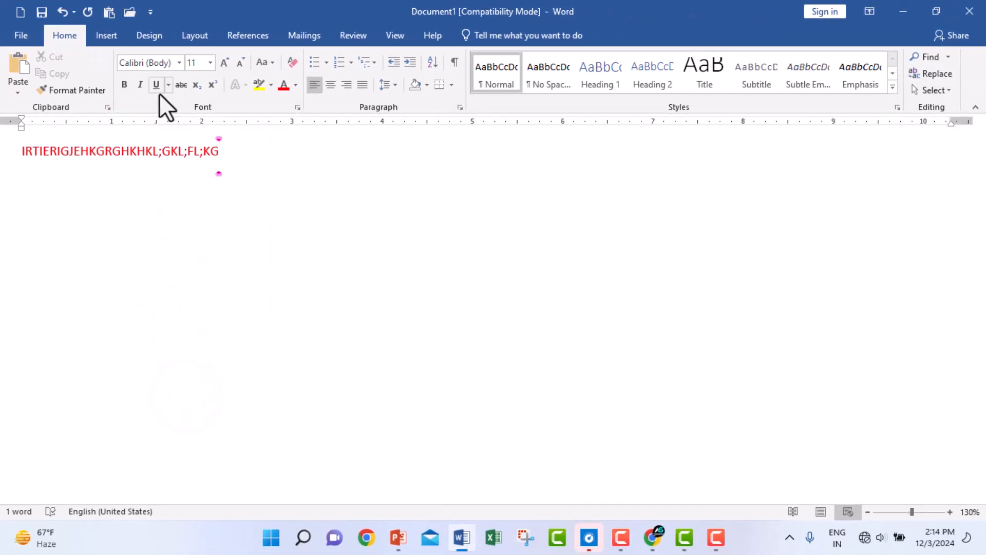
Add the Email command to the Quick Access Toolbar.
click(150, 12)
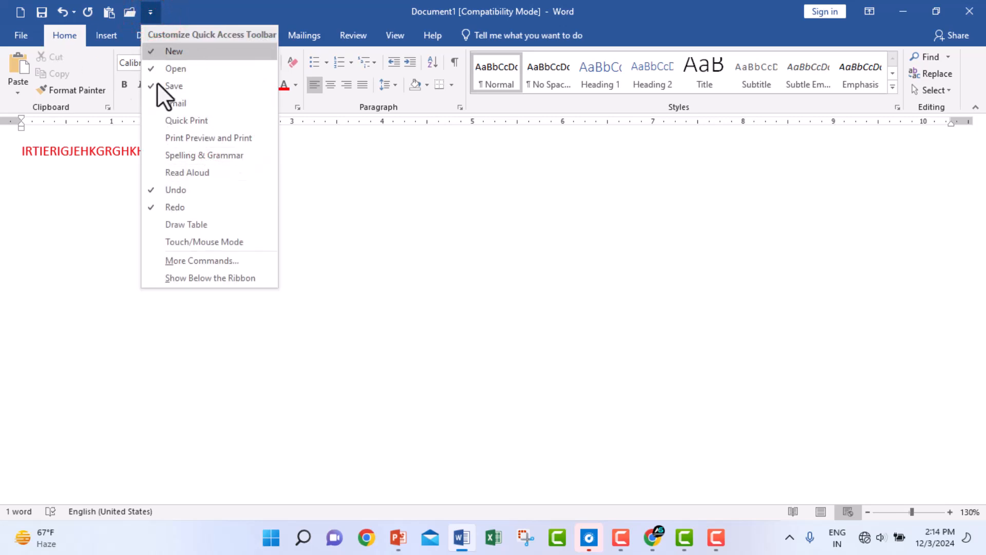
click(185, 105)
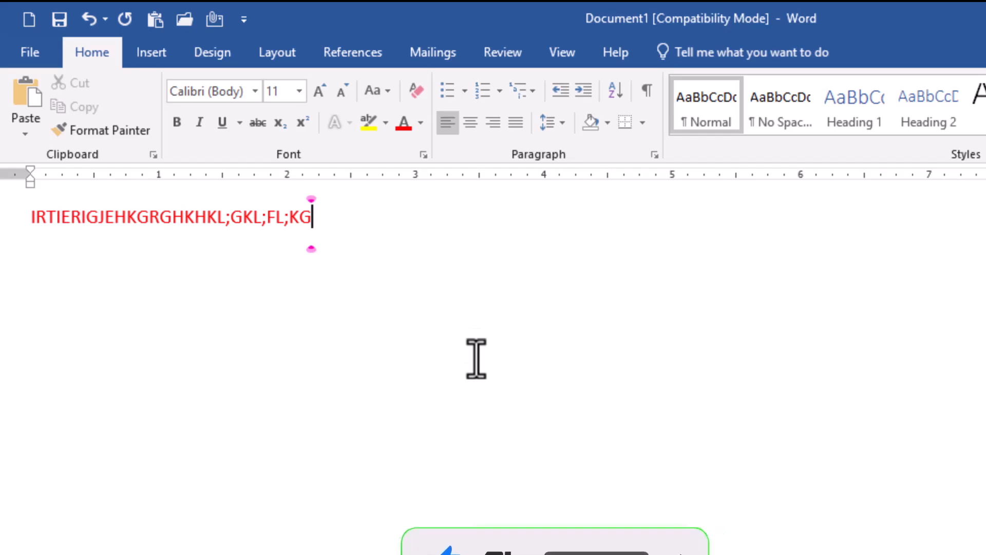
Display the access-key numbers and create a new blank document with the first Quick Access Toolbar command.
key(alt)
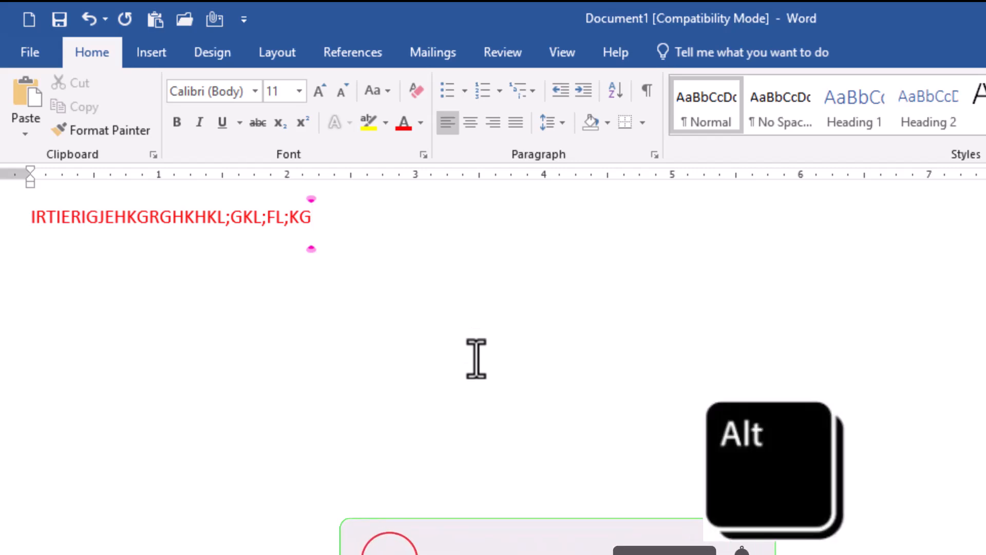
key(alt)
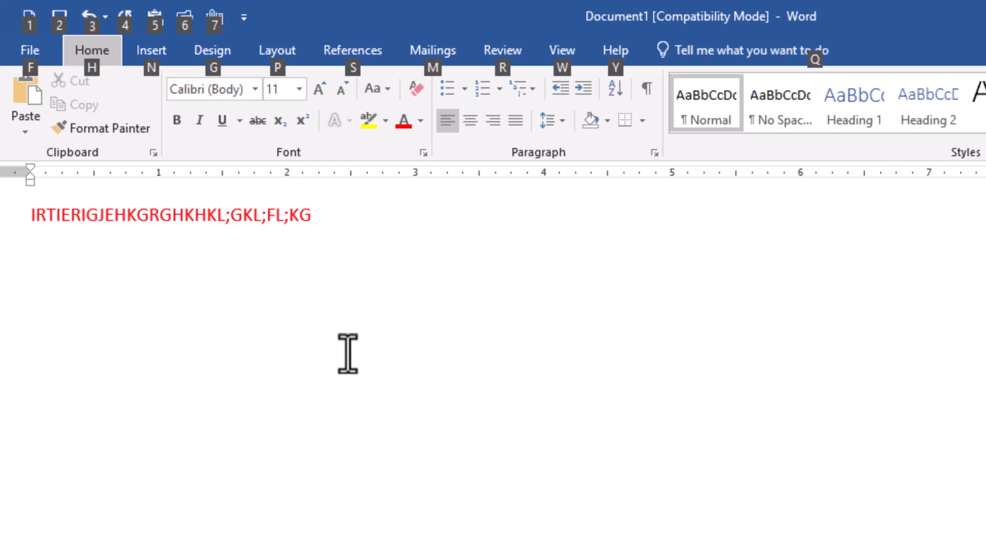
key(1)
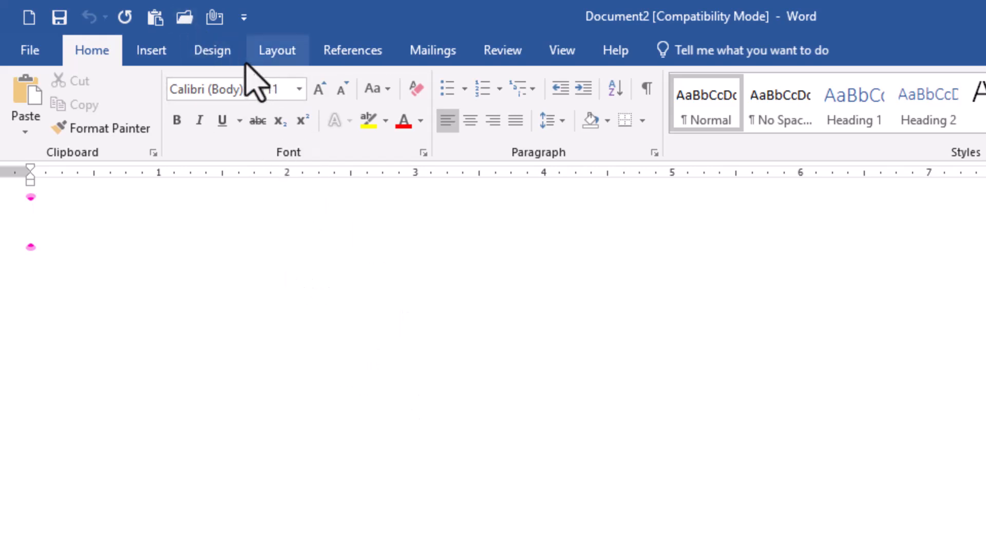
Run the Quick Access Toolbar's Open command by its access key and open the room boy CV from the recent documents.
key(alt)
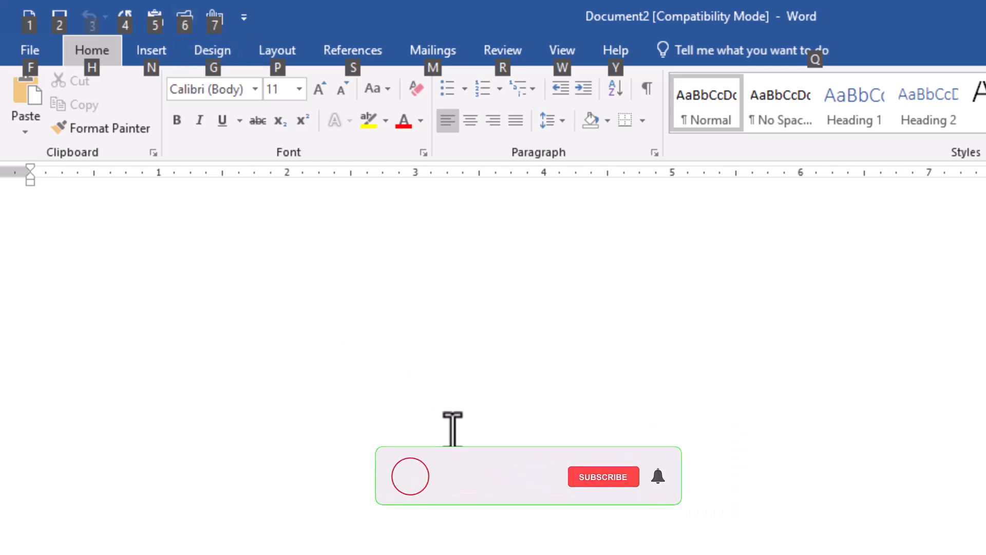
key(6)
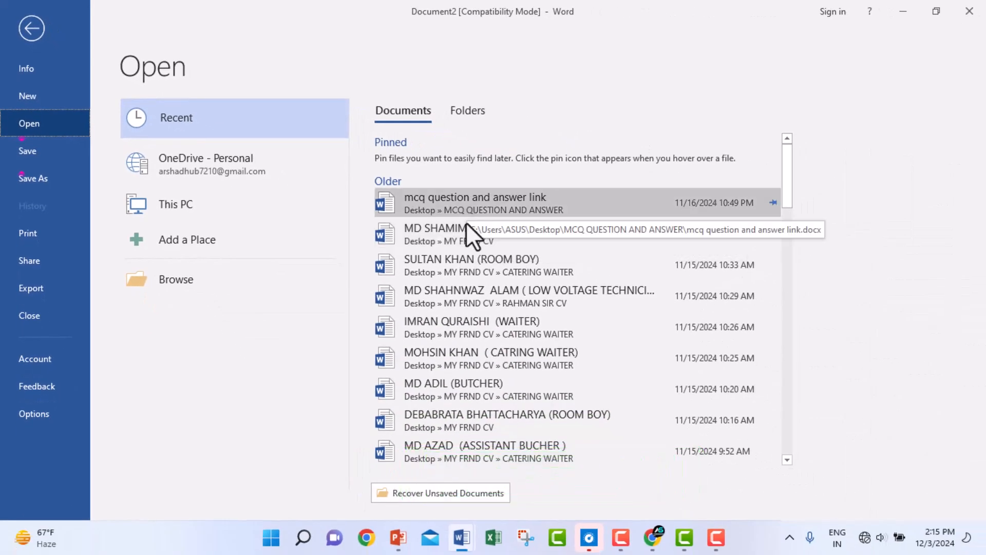
click(456, 254)
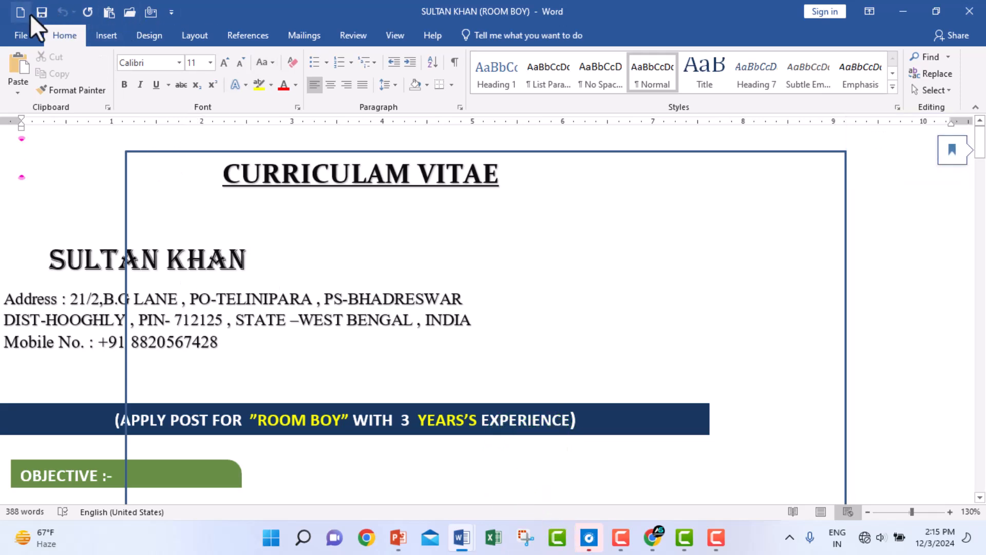
Create another blank document from the open CV using the New command's access key.
key(alt)
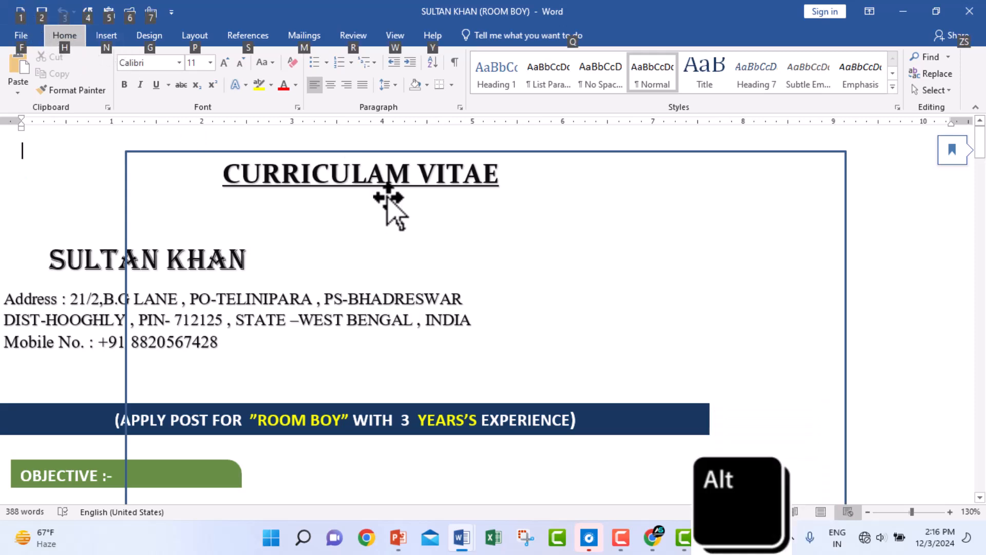
key(1)
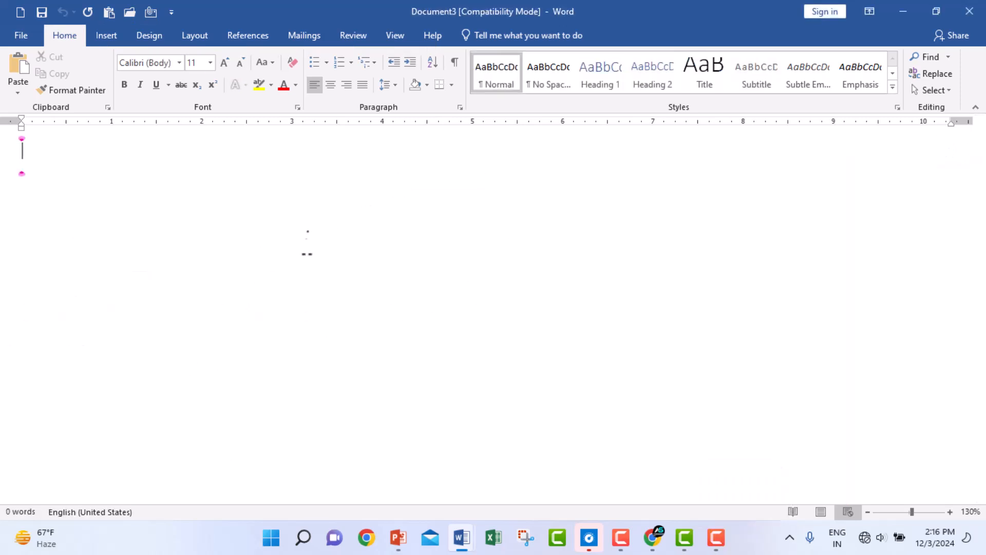
click(659, 366)
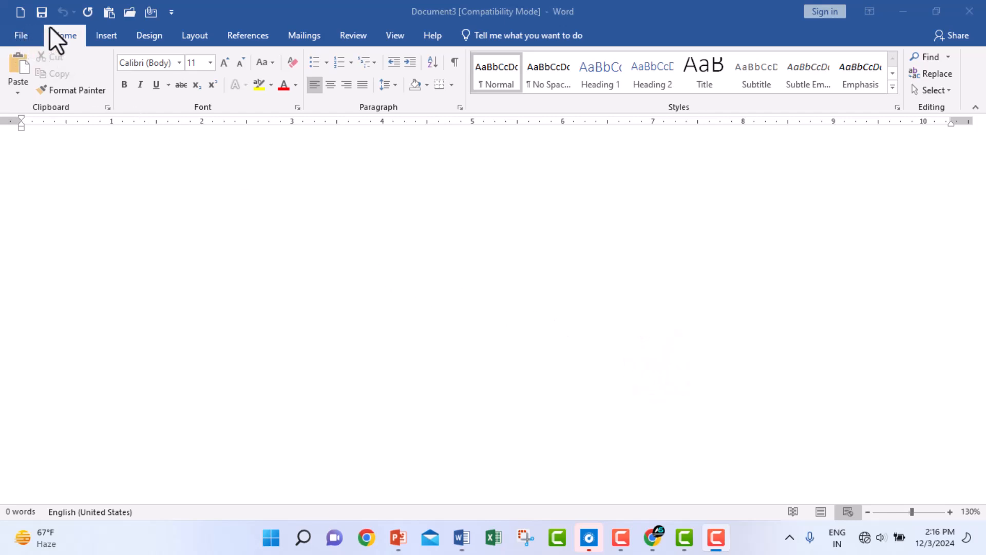
click(170, 11)
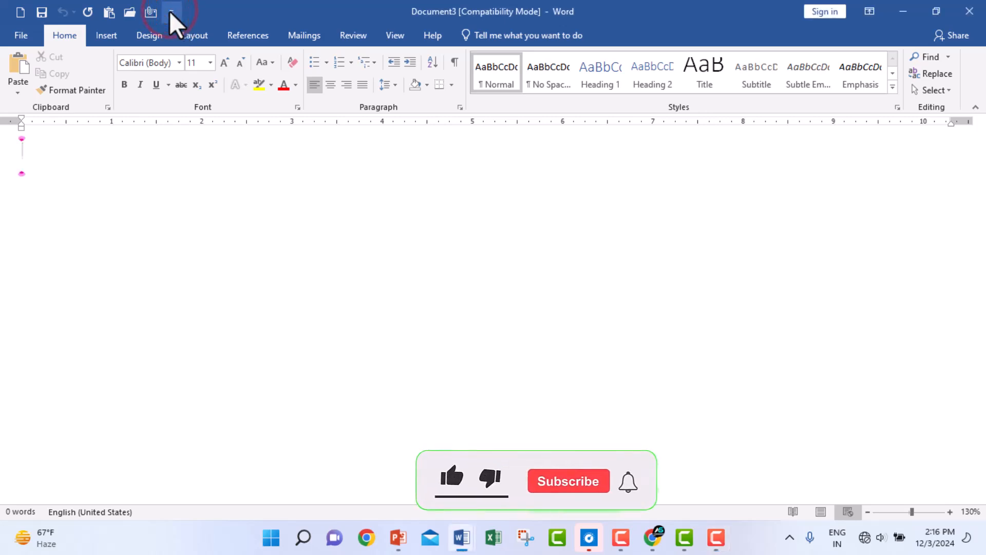
click(170, 11)
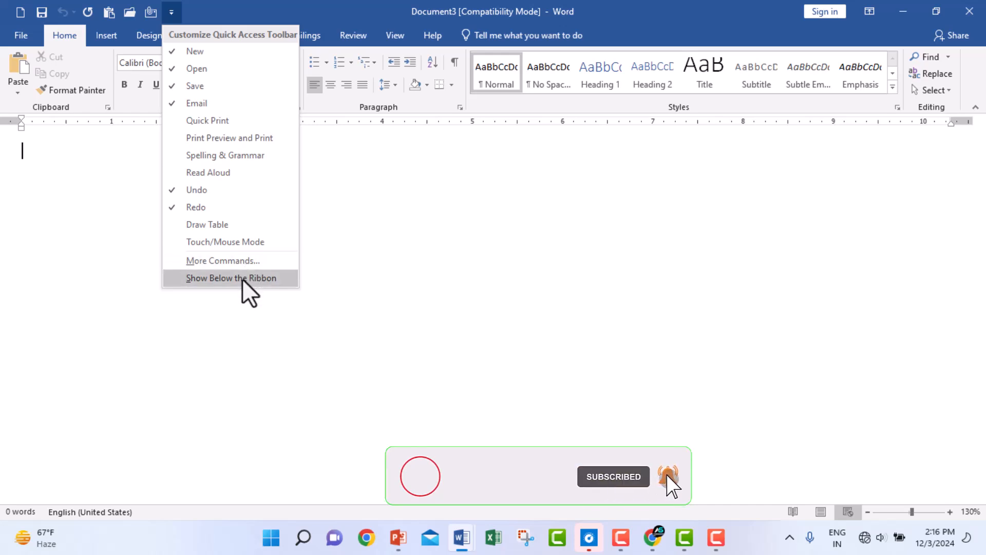
click(268, 365)
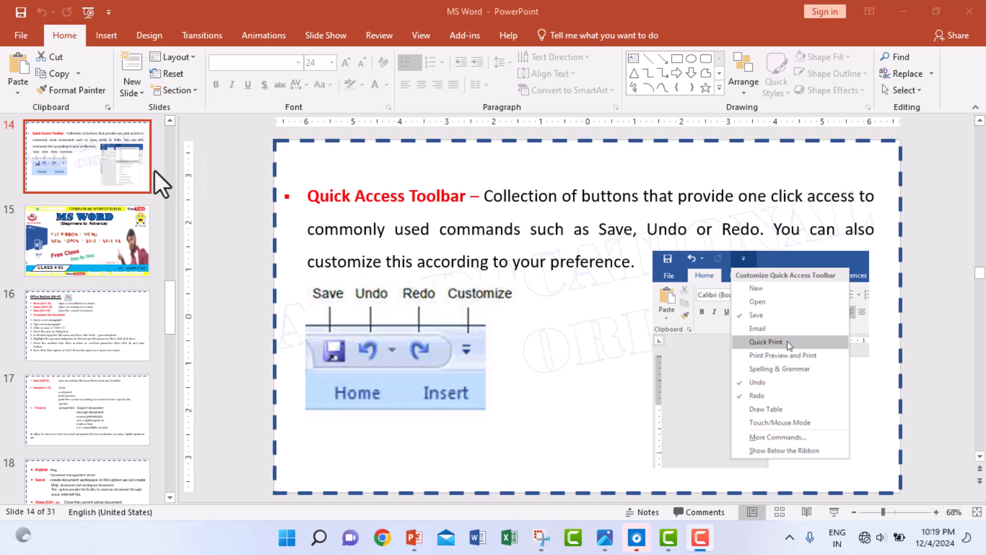
Display slide 13, the Quick Access Toolbar title slide, in the MS Word presentation in PowerPoint.
click(172, 124)
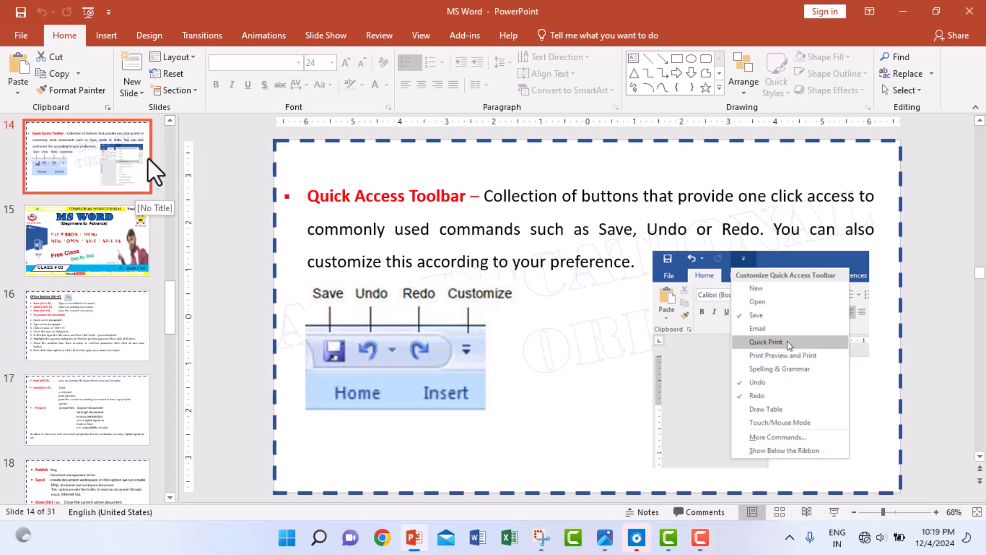
scroll(164, 121, up, 3)
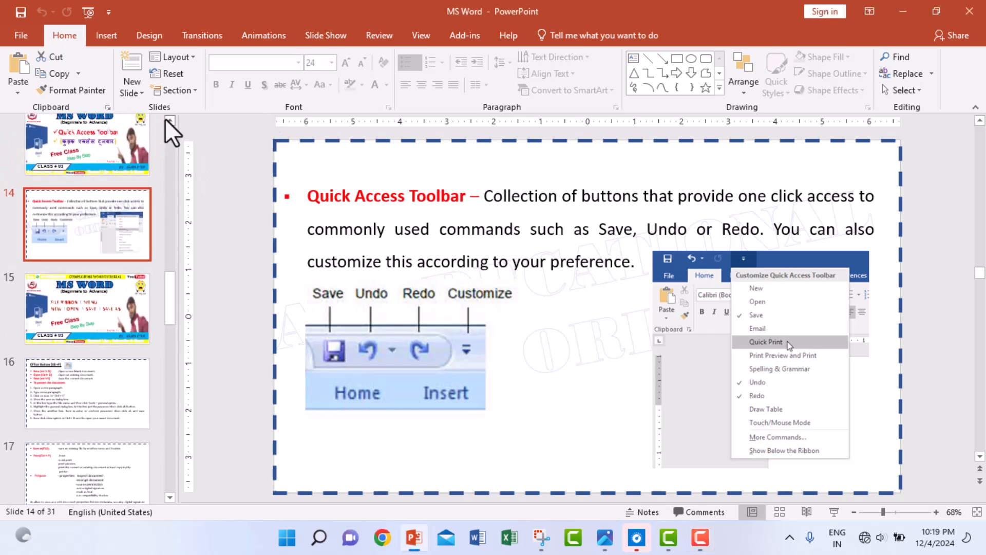
click(96, 147)
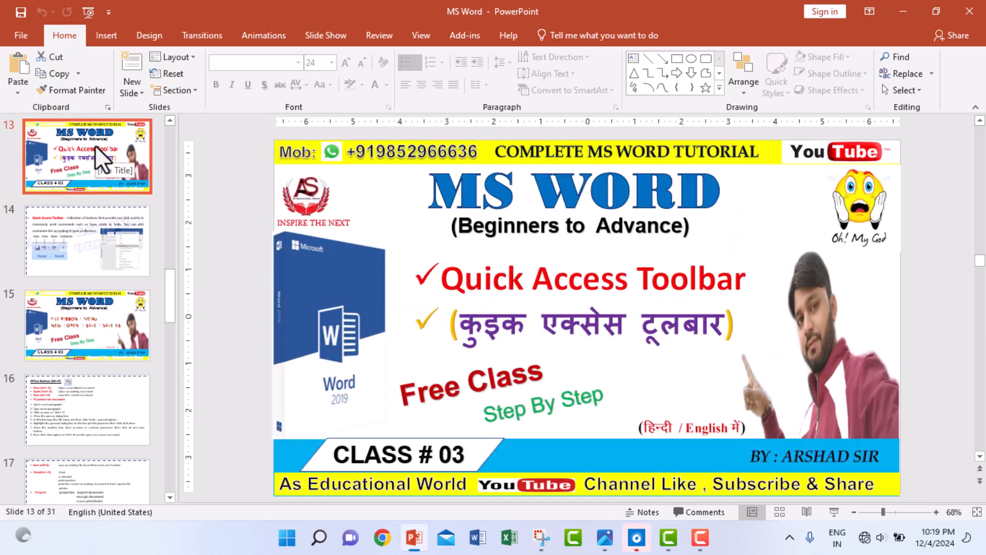